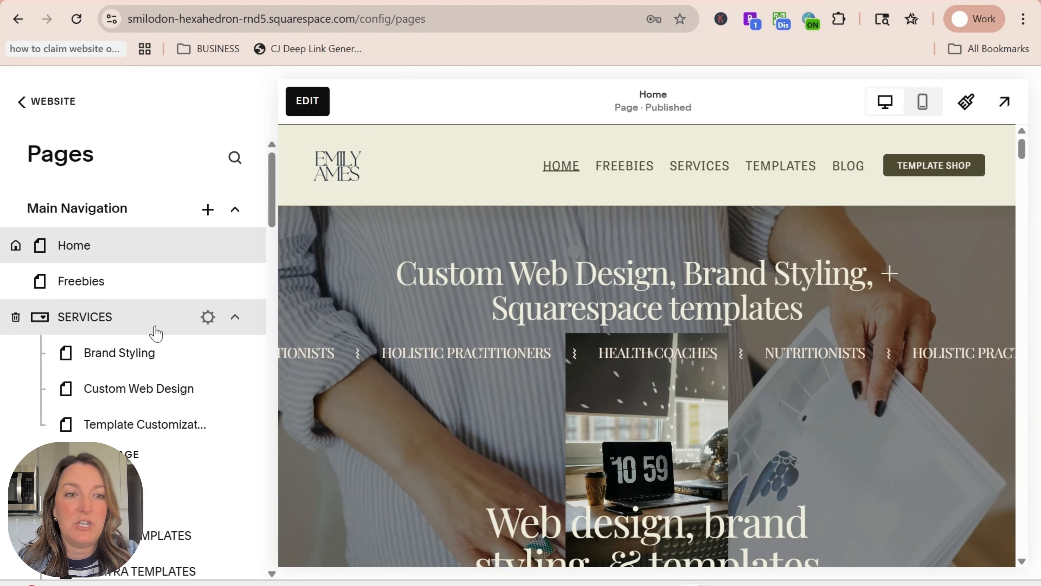
Duplicate the COURSE page listed under Not Linked.
scroll(157, 333, down, 4)
scroll(156, 333, down, 6)
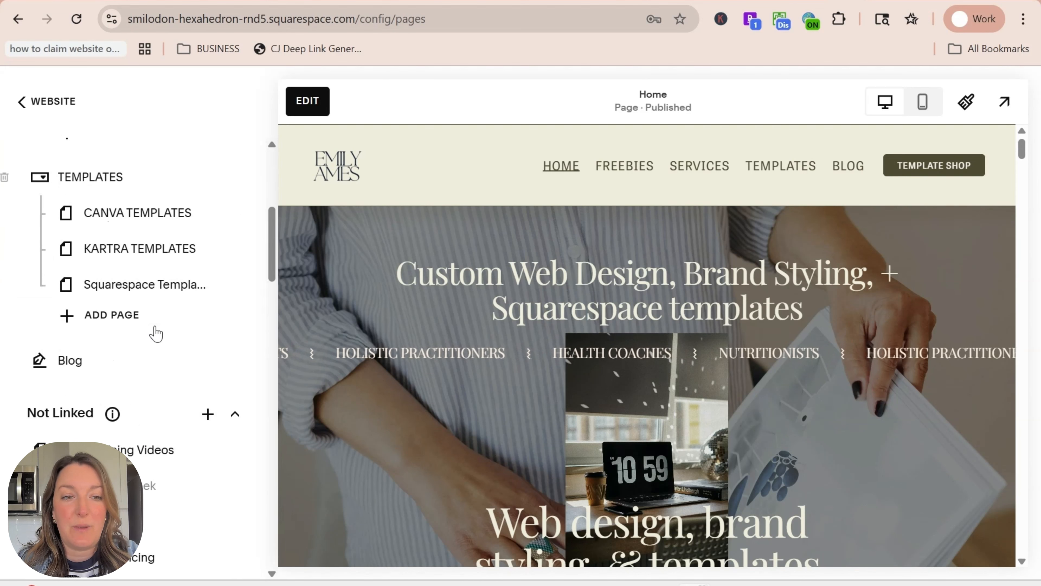
scroll(154, 333, up, 4)
scroll(155, 333, down, 4)
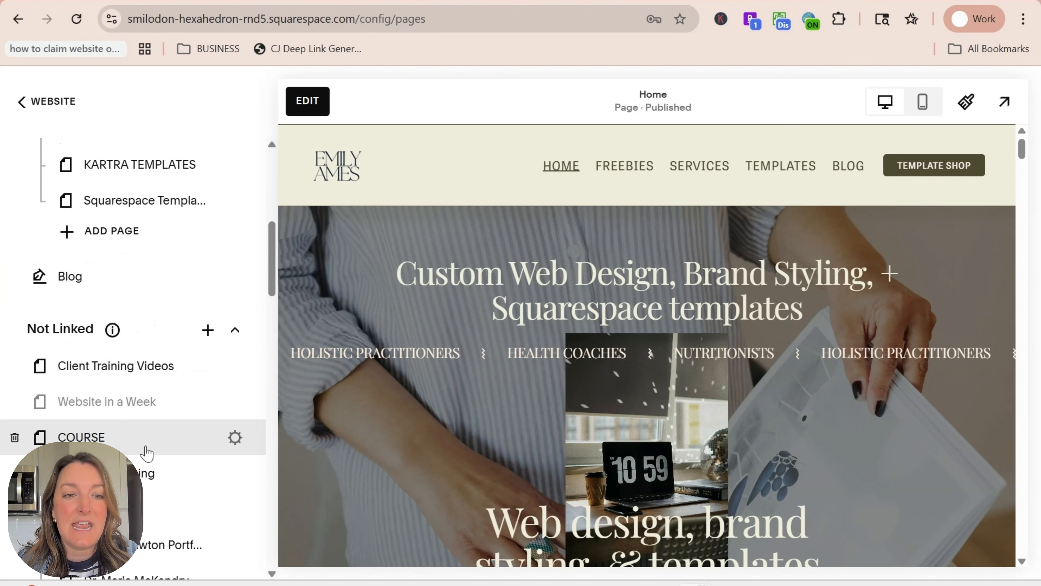
click(234, 439)
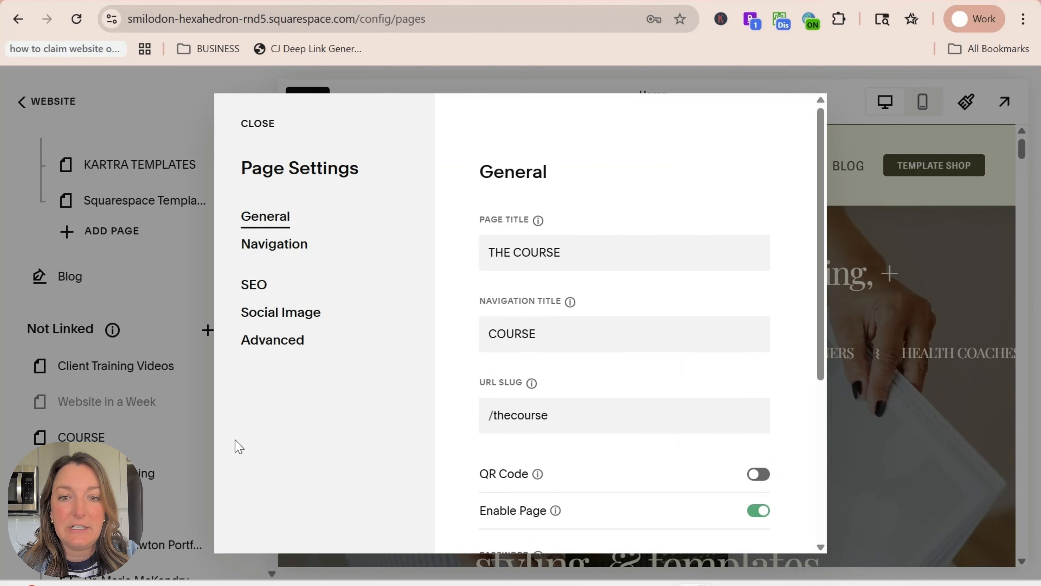
scroll(556, 312, down, 5)
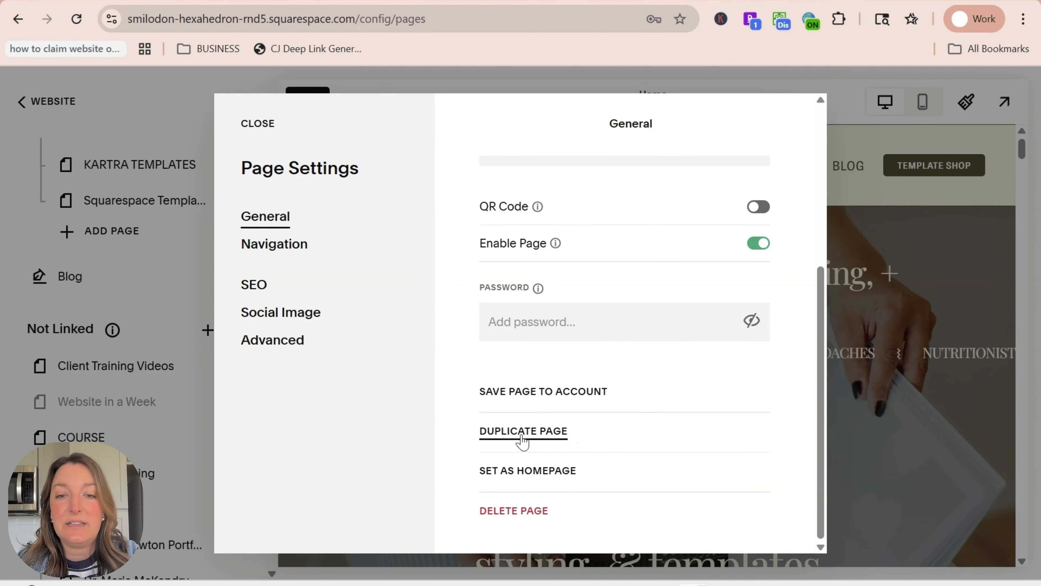
click(561, 438)
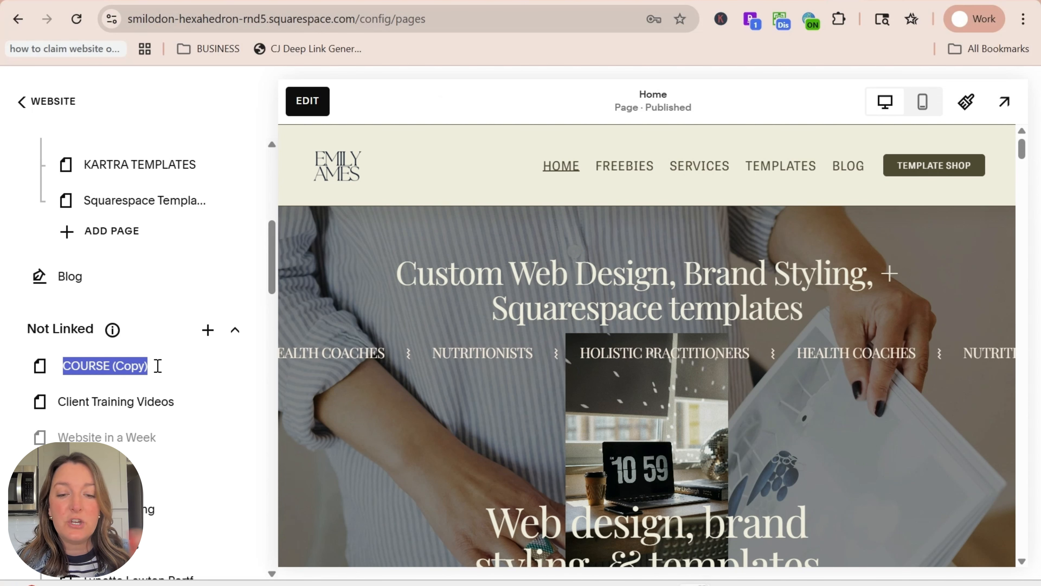
Rename the duplicated course page as Tester Page.
text(Tester)
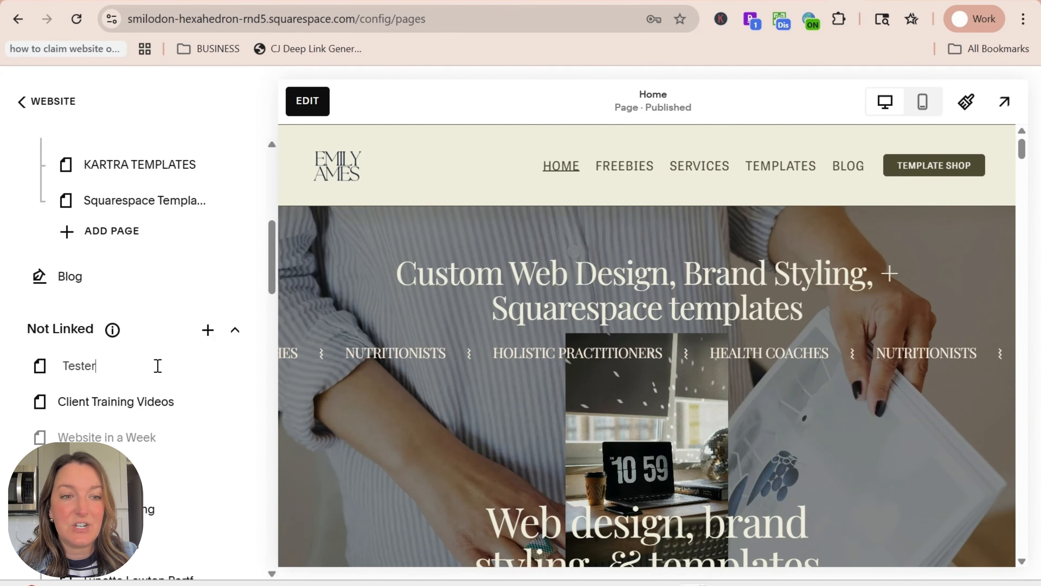
text( Page)
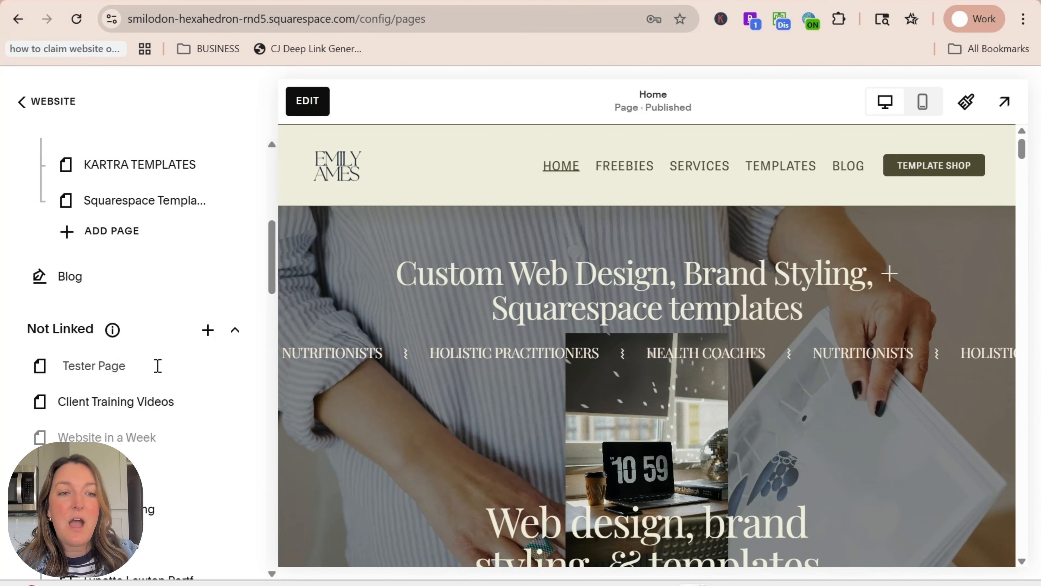
key(Escape)
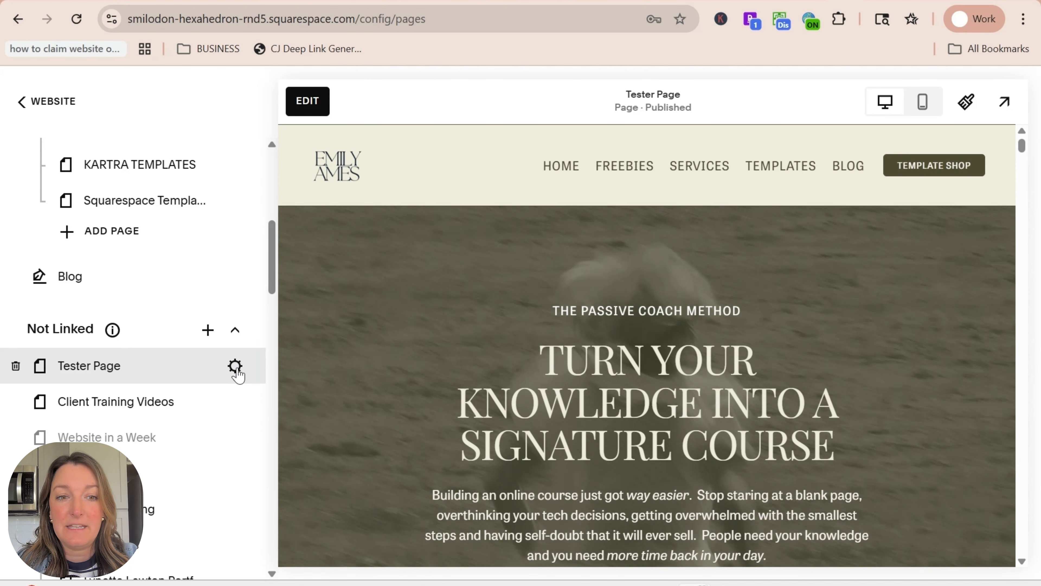
Try to change the Tester Page's URL slug to /about1 in its page settings.
click(236, 366)
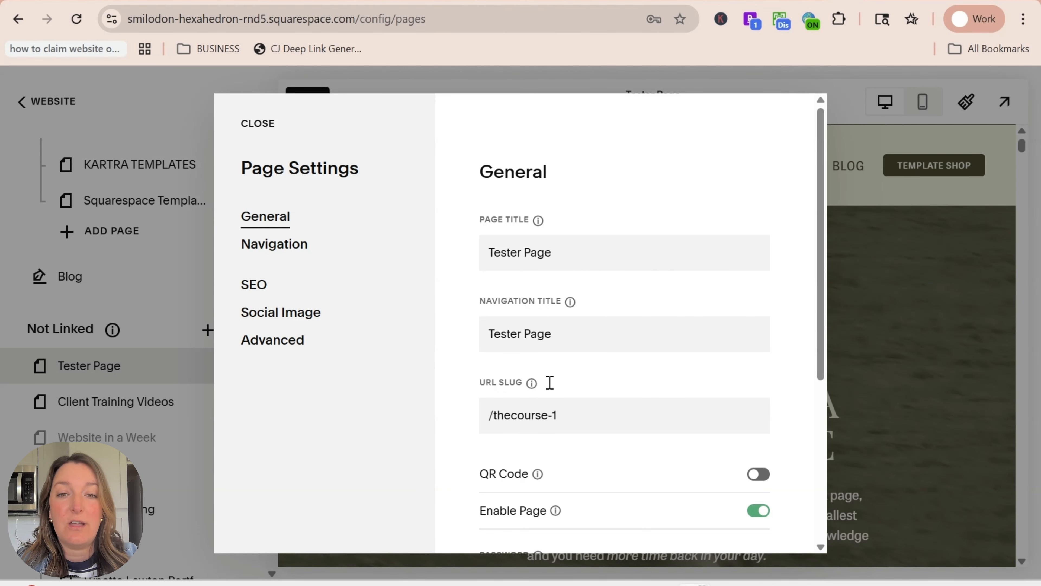
mouse_move(533, 387)
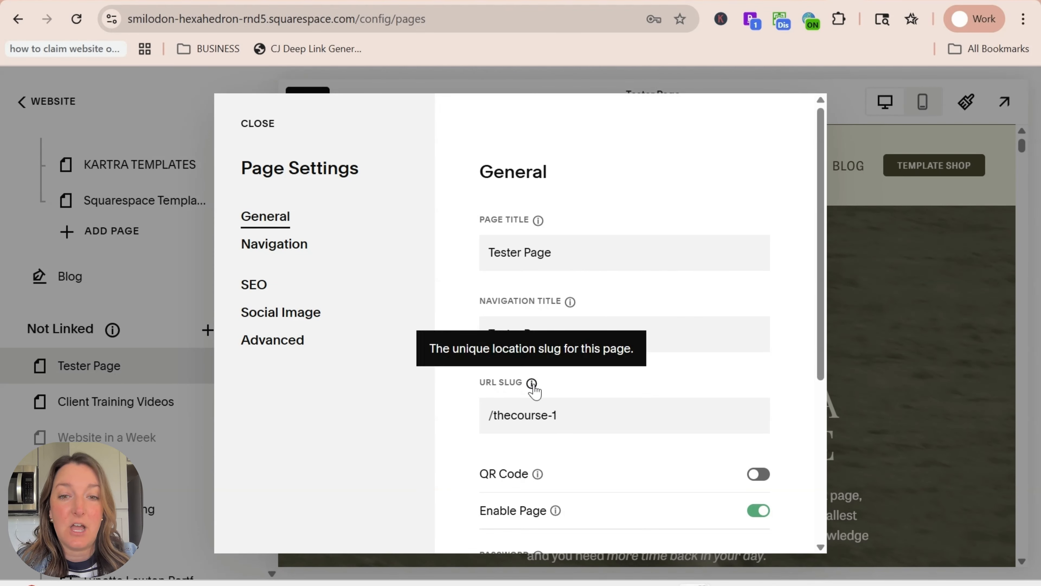
click(584, 417)
key(ctrl+a)
text(/about1)
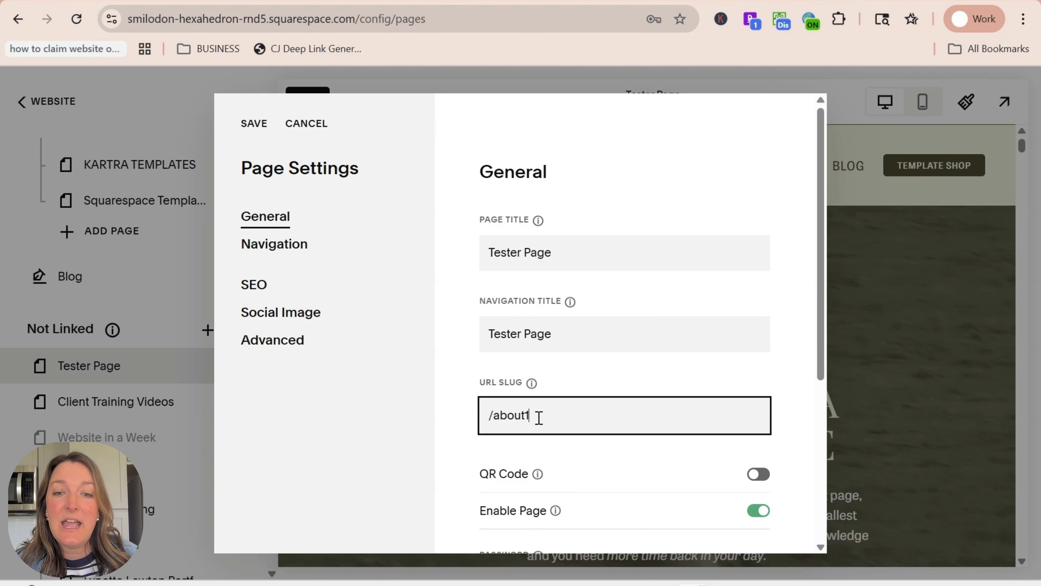
scroll(549, 415, down, 5)
scroll(569, 408, up, 5)
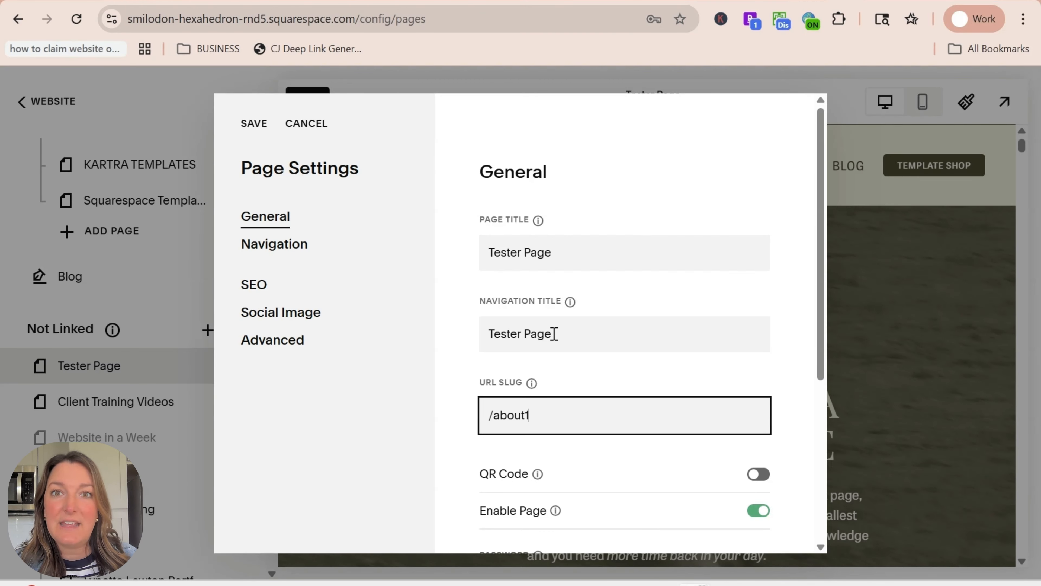
Review the Tester Page's header and footer visibility options and its SEO title and description.
click(256, 248)
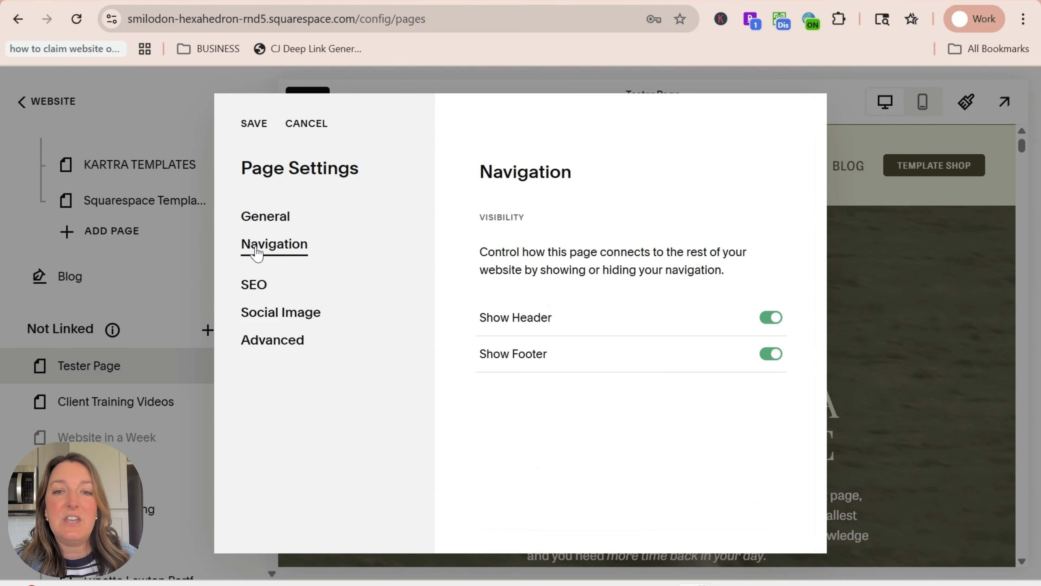
click(258, 296)
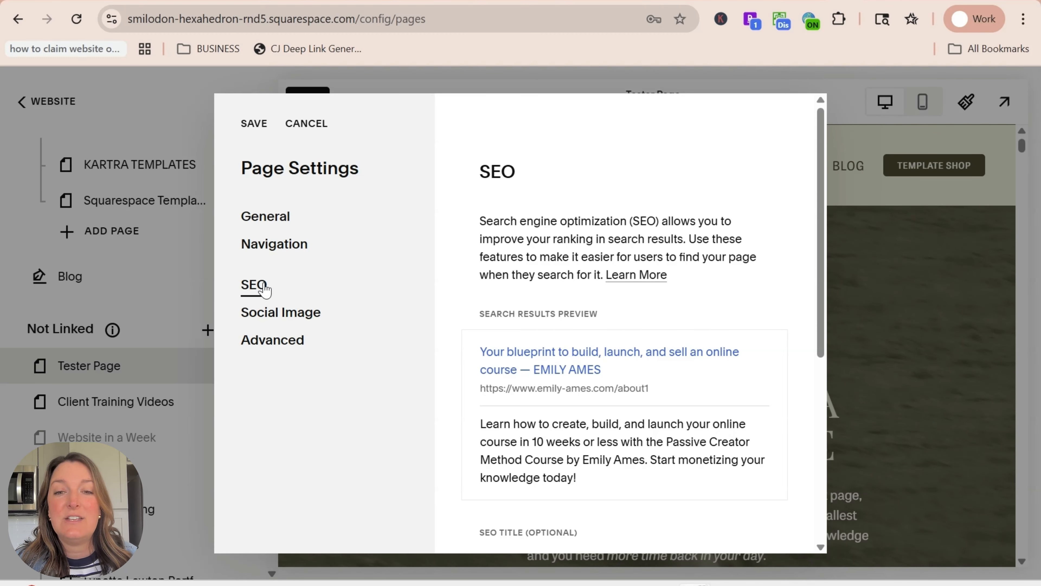
scroll(545, 361, down, 2)
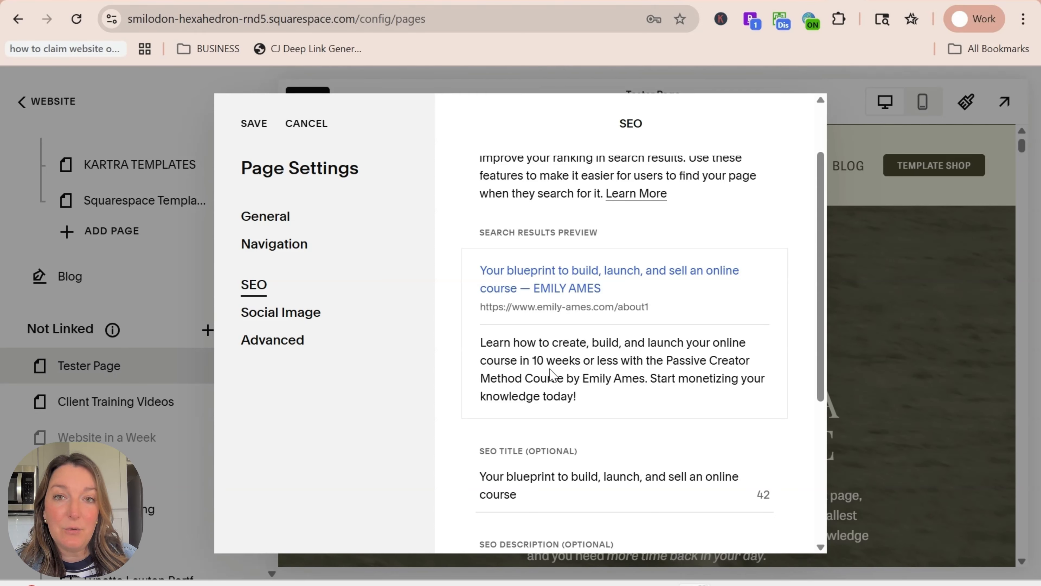
scroll(551, 374, down, 4)
scroll(557, 430, up, 6)
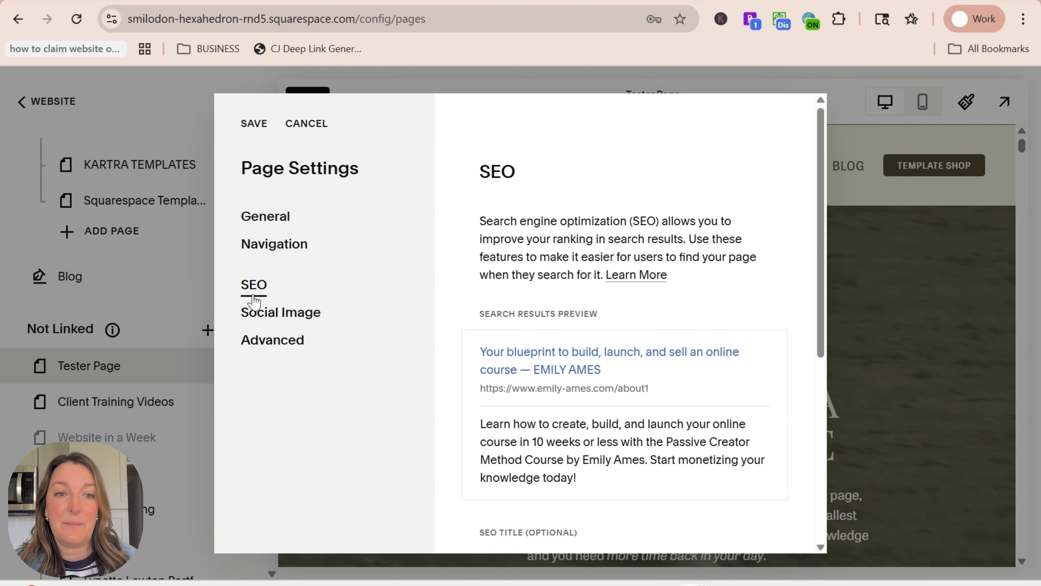
Discard the unsaved changes in the Tester Page's settings.
click(287, 217)
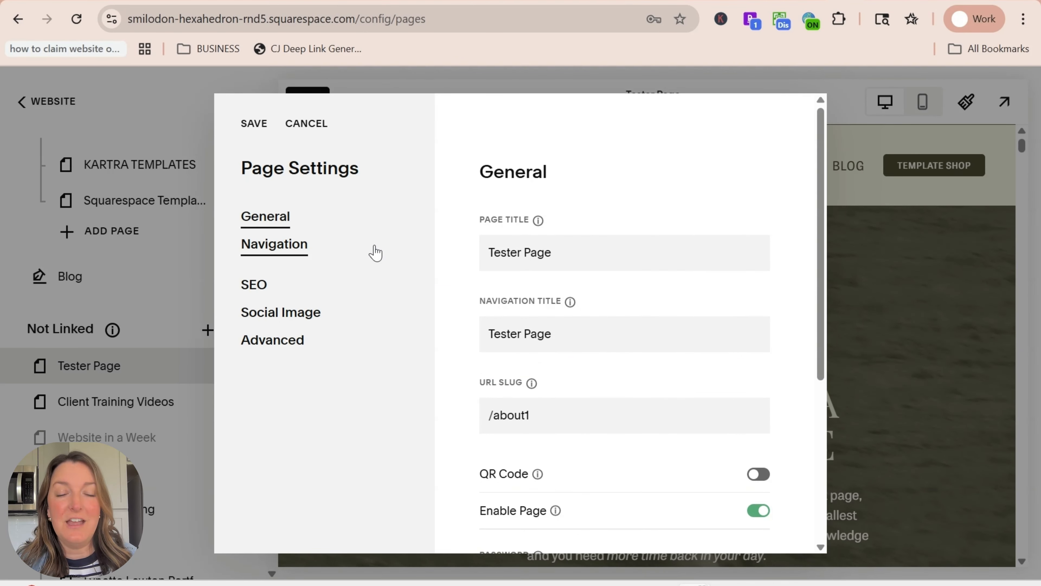
click(306, 124)
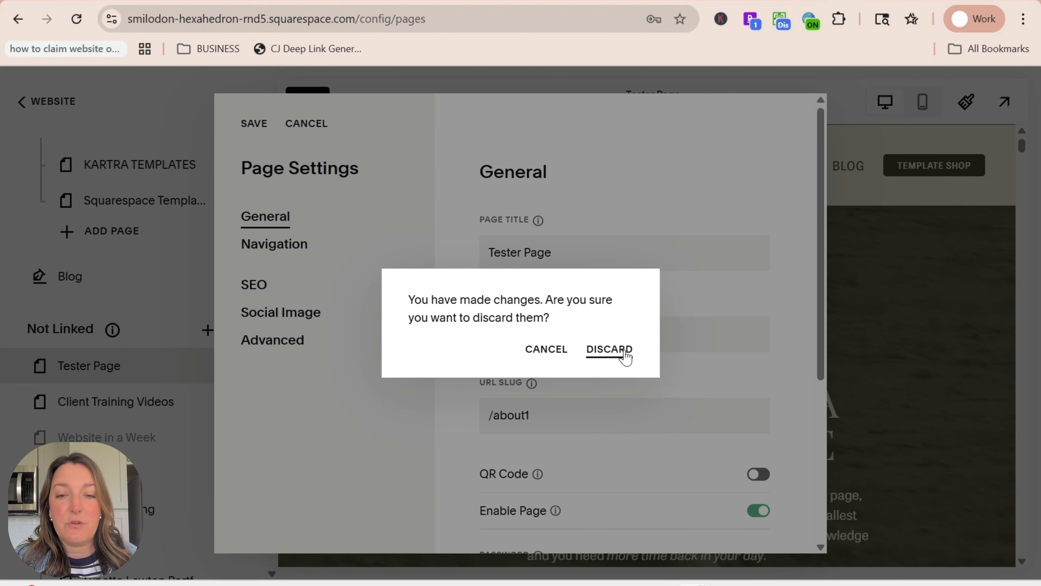
click(621, 357)
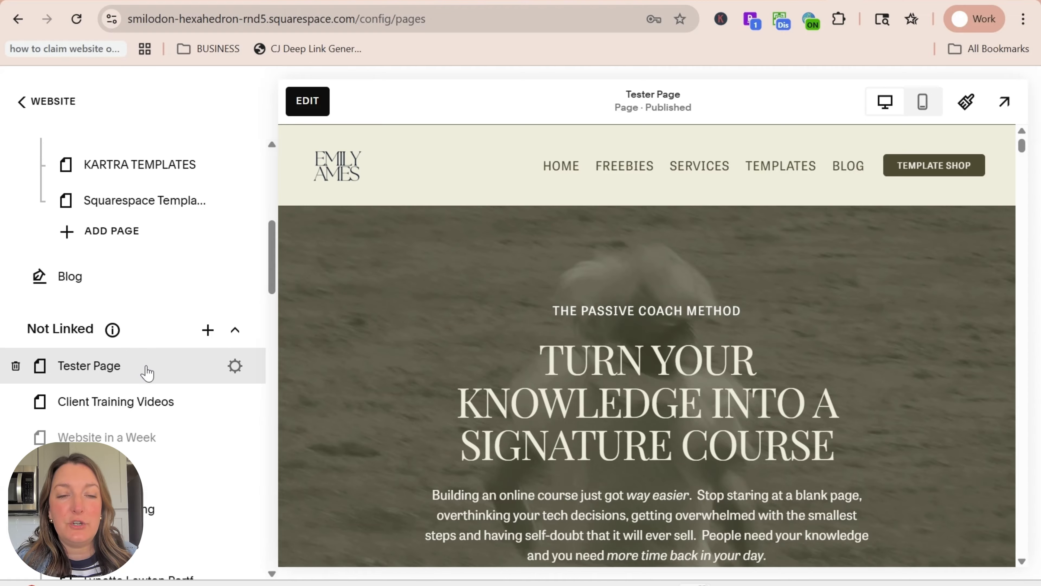
Open the Tester Page for editing and move the "Are you trying to:" section up one position.
click(307, 101)
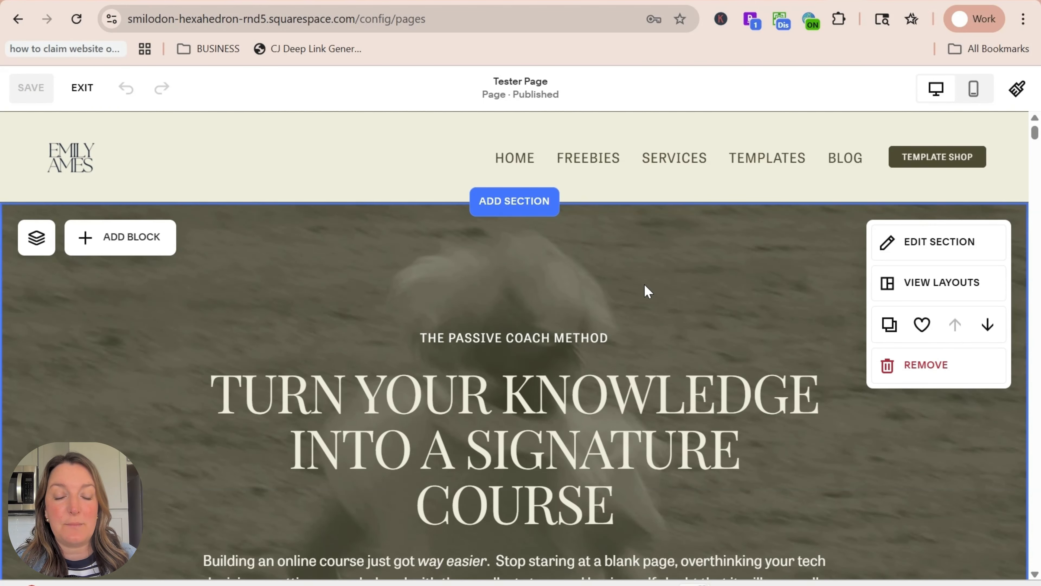
scroll(626, 272, down, 15)
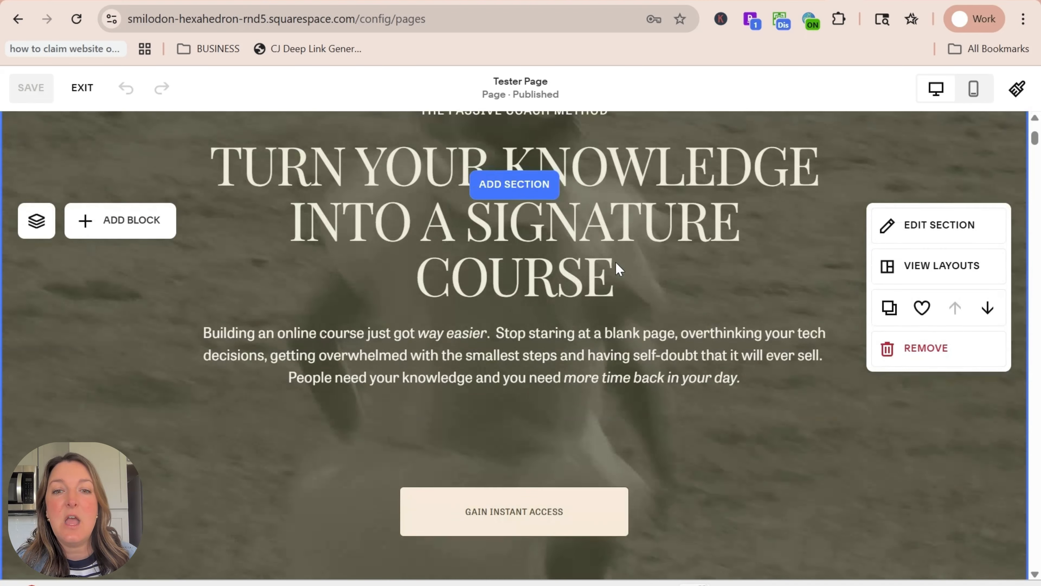
scroll(678, 268, down, 20)
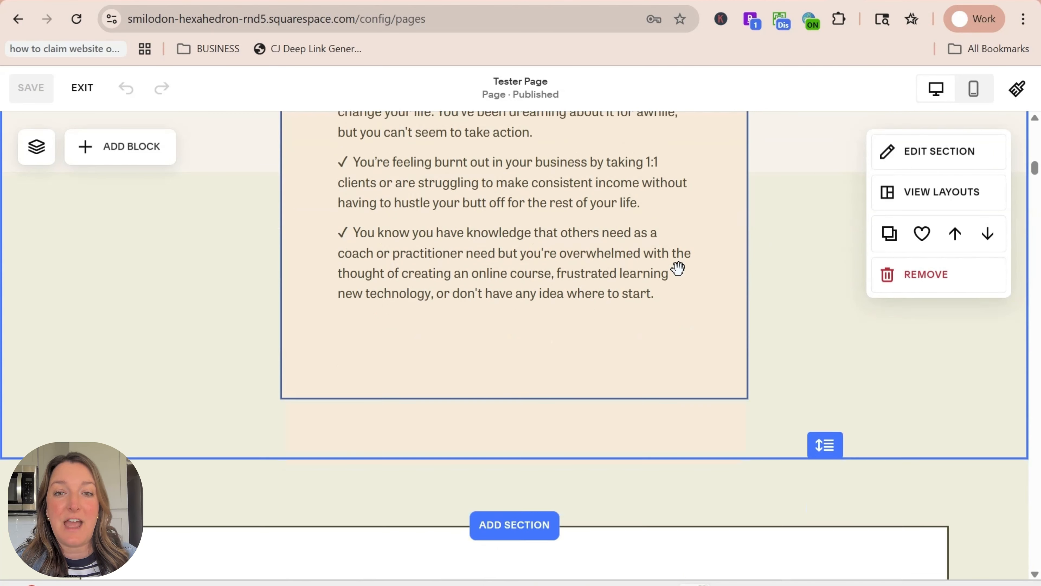
scroll(646, 287, down, 20)
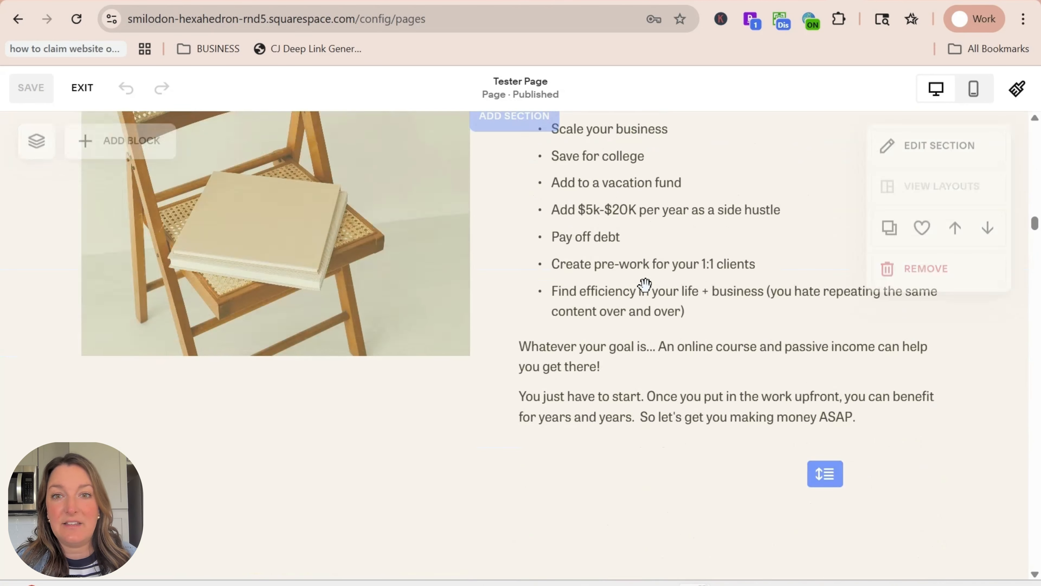
scroll(905, 306, up, 15)
mouse_move(893, 248)
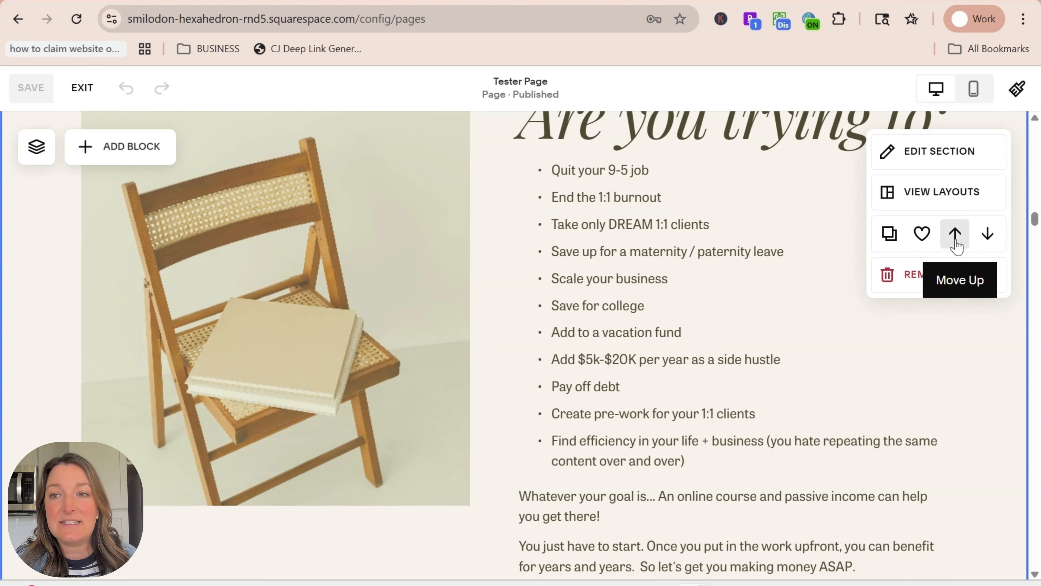
click(955, 234)
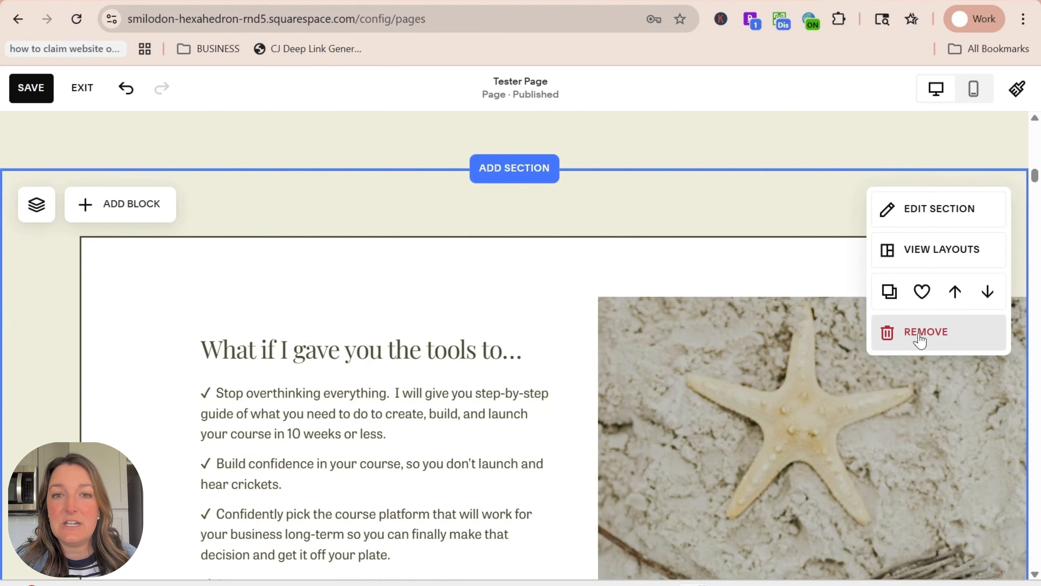
Remove the "What if I gave you the tools to…" section with the starfish image.
click(919, 334)
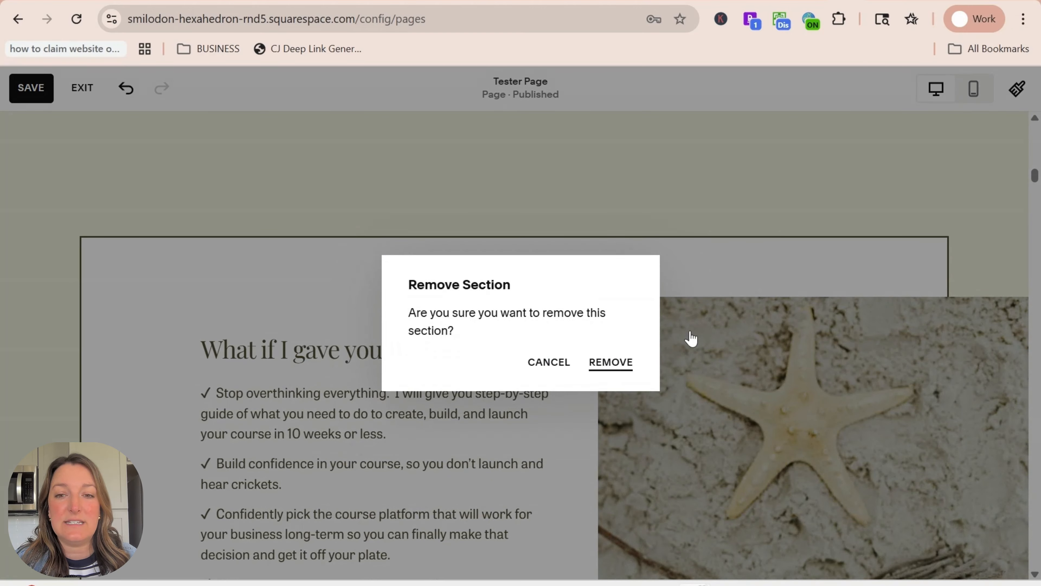
click(610, 360)
Remove the "Are you trying to:" section with the chair image from the Tester Page.
scroll(730, 333, up, 12)
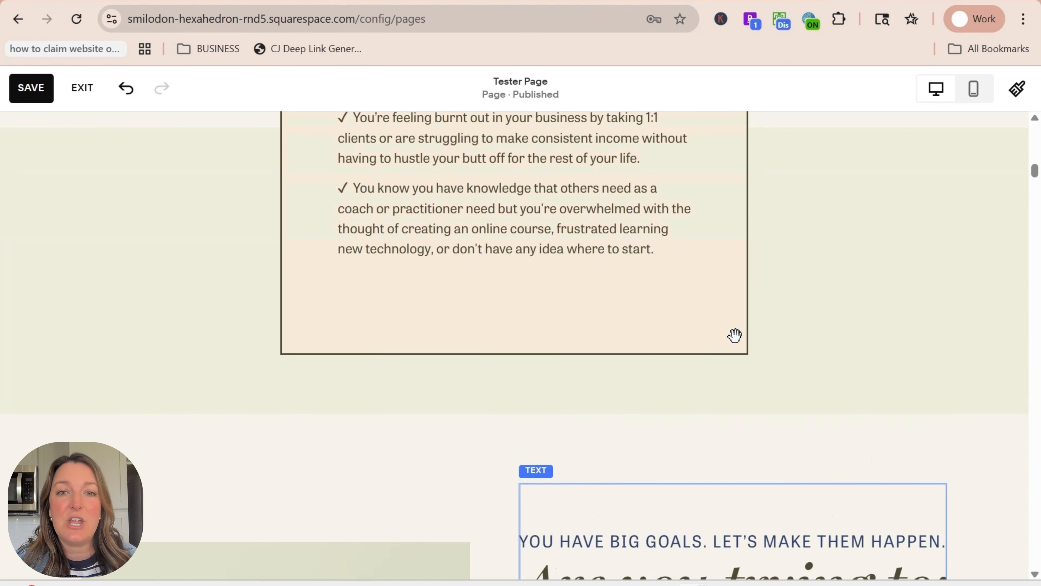
scroll(544, 328, up, 10)
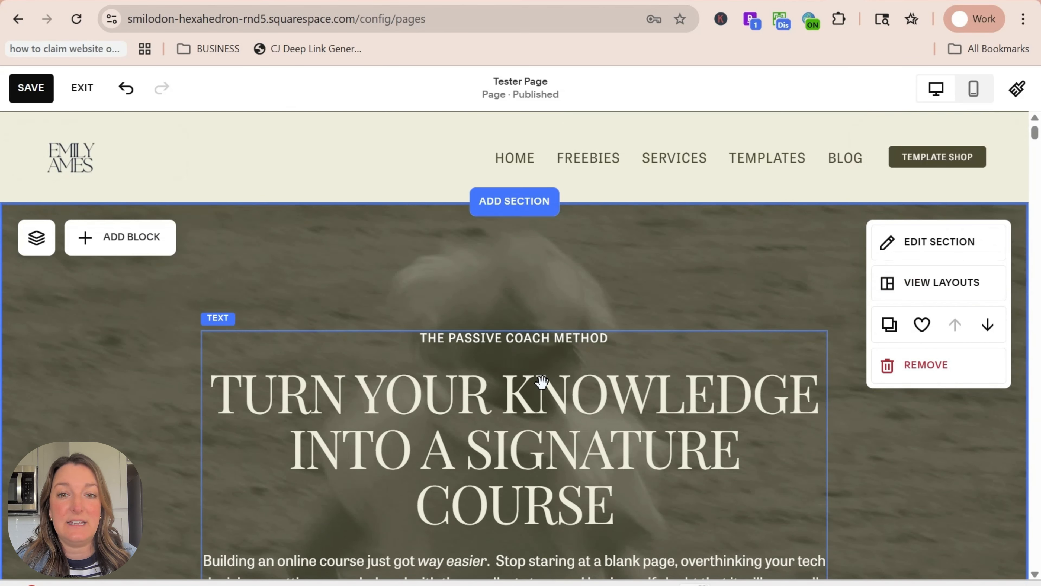
scroll(549, 404, down, 2)
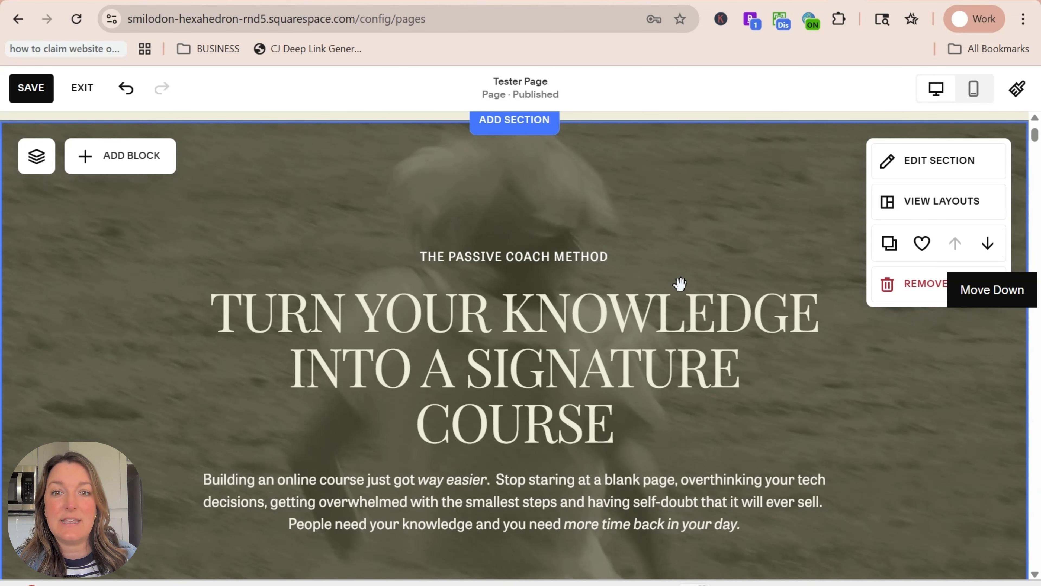
scroll(679, 284, up, 2)
scroll(659, 295, down, 20)
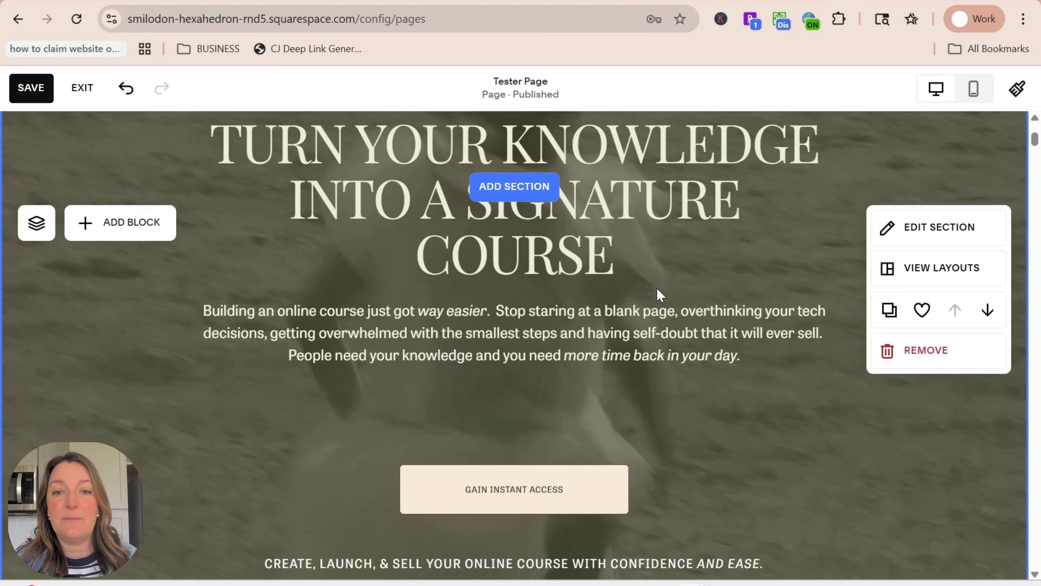
scroll(710, 303, down, 15)
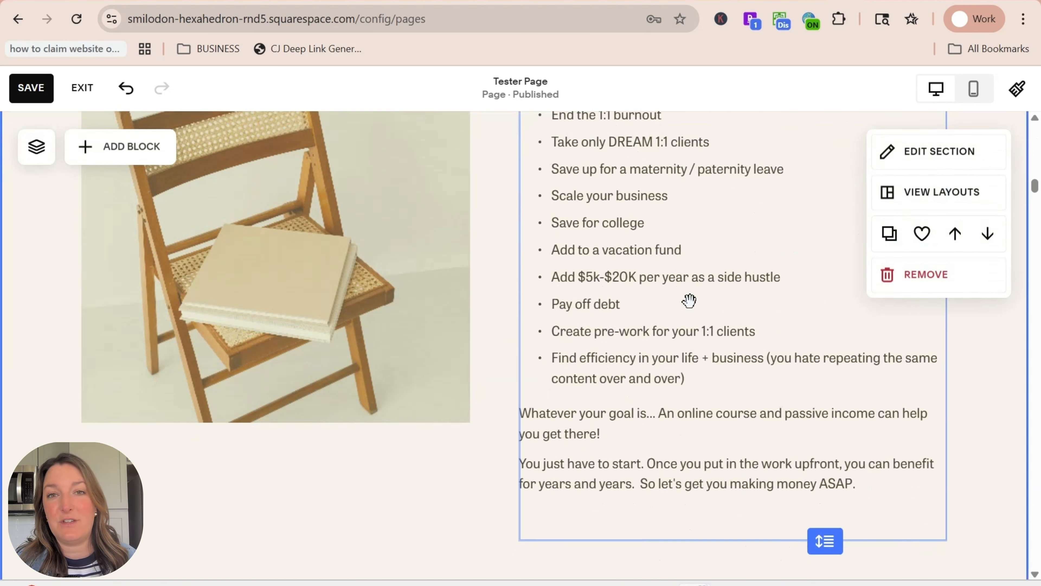
scroll(689, 302, up, 17)
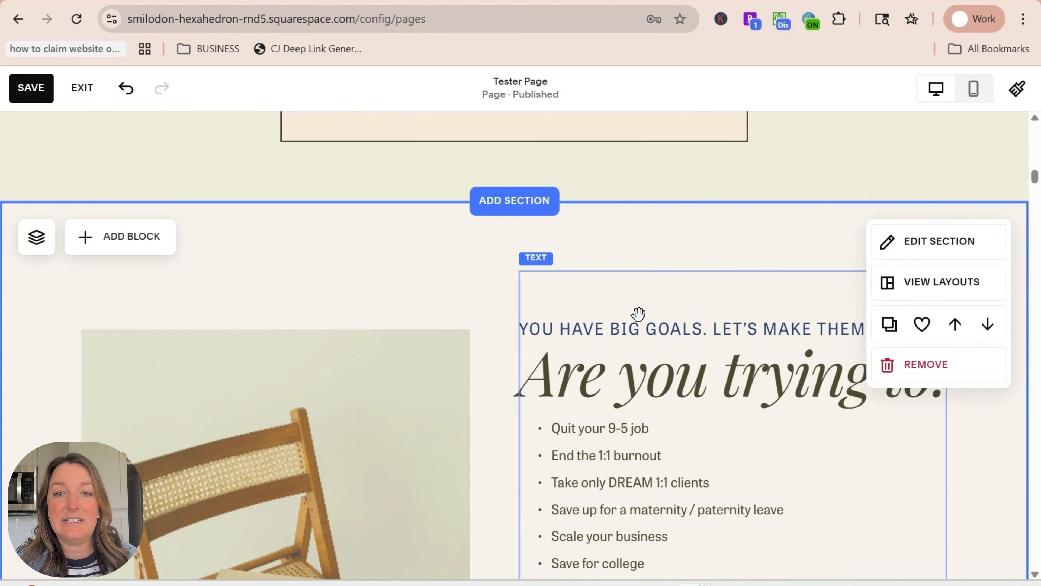
scroll(637, 313, down, 3)
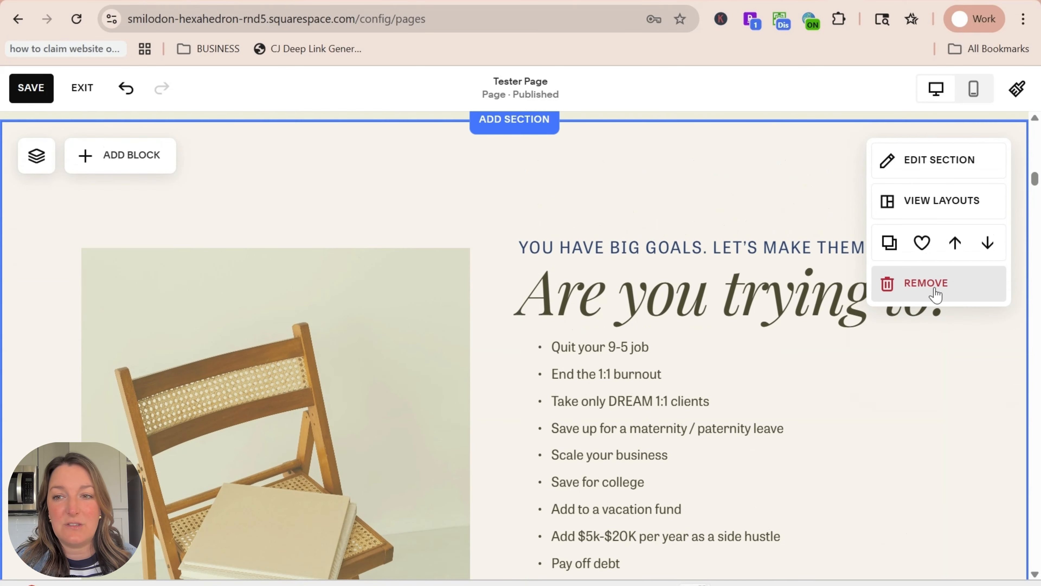
click(938, 284)
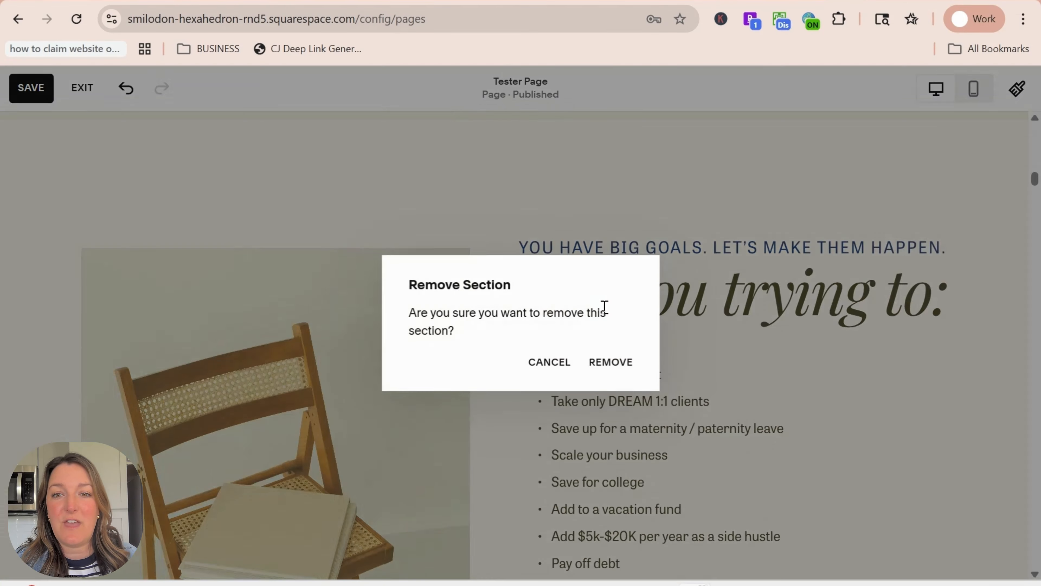
click(620, 363)
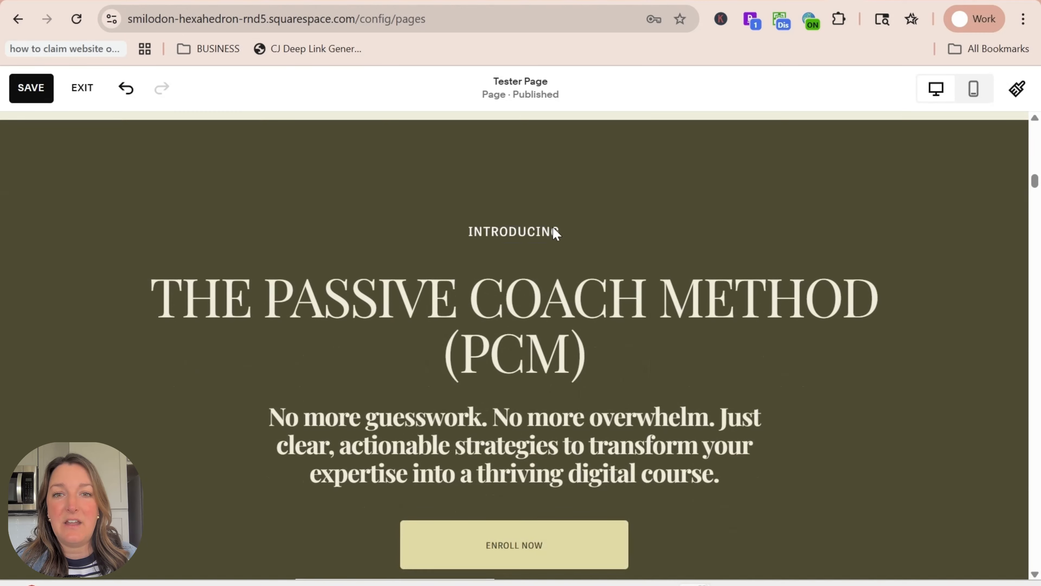
Insert the saved testimonial section "Section 62" directly above the "Introducing The Passive Coach Method (PCM)" section.
scroll(557, 232, up, 2)
click(519, 207)
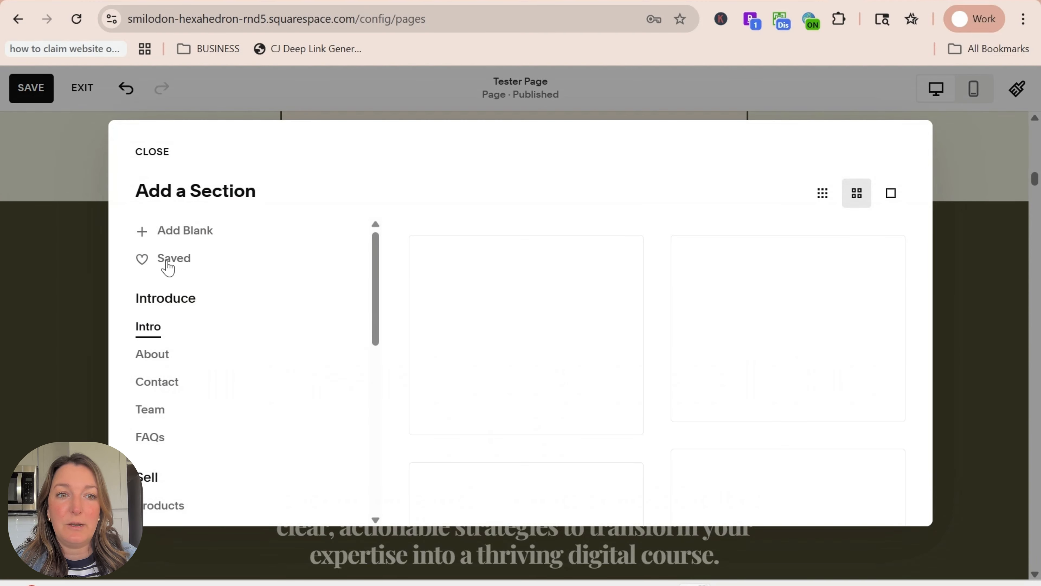
click(168, 262)
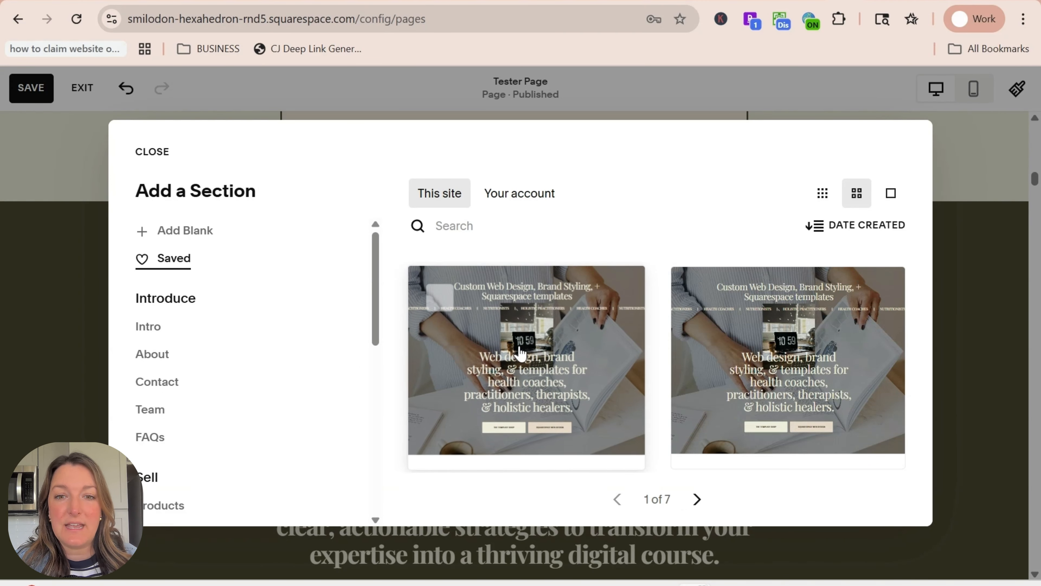
scroll(504, 344, down, 7)
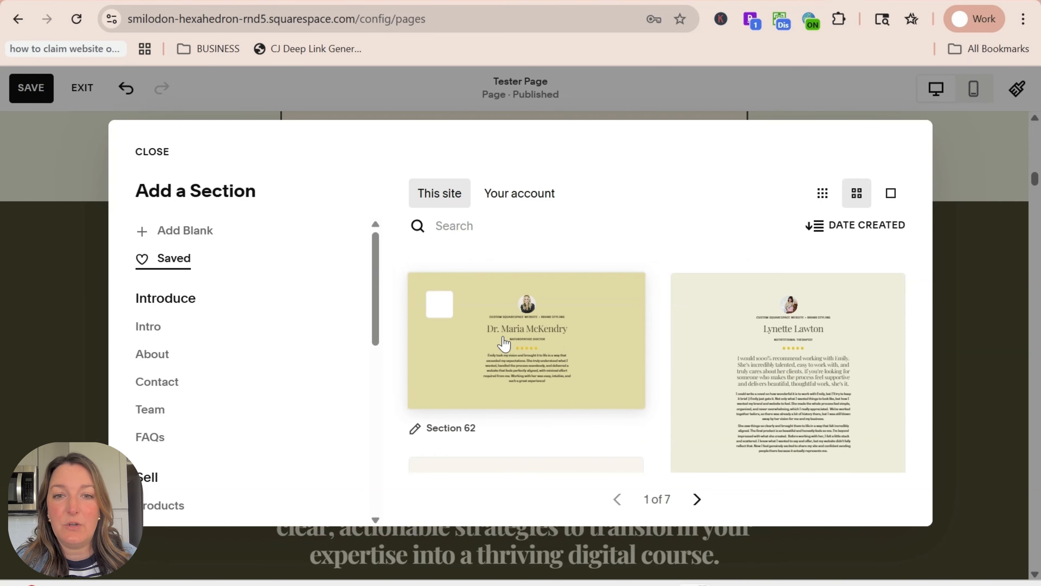
click(571, 347)
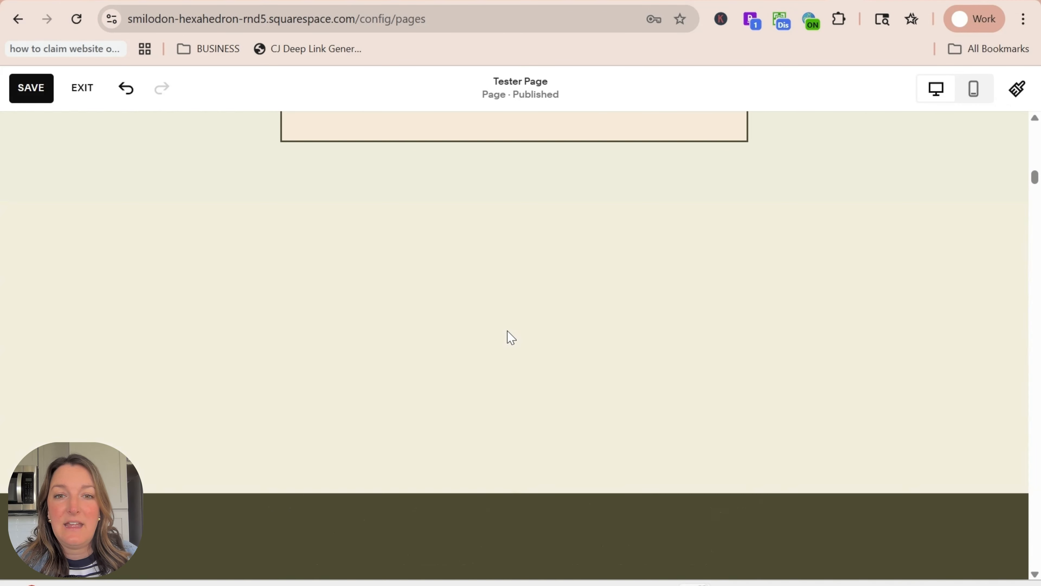
scroll(654, 307, down, 5)
scroll(655, 307, down, 8)
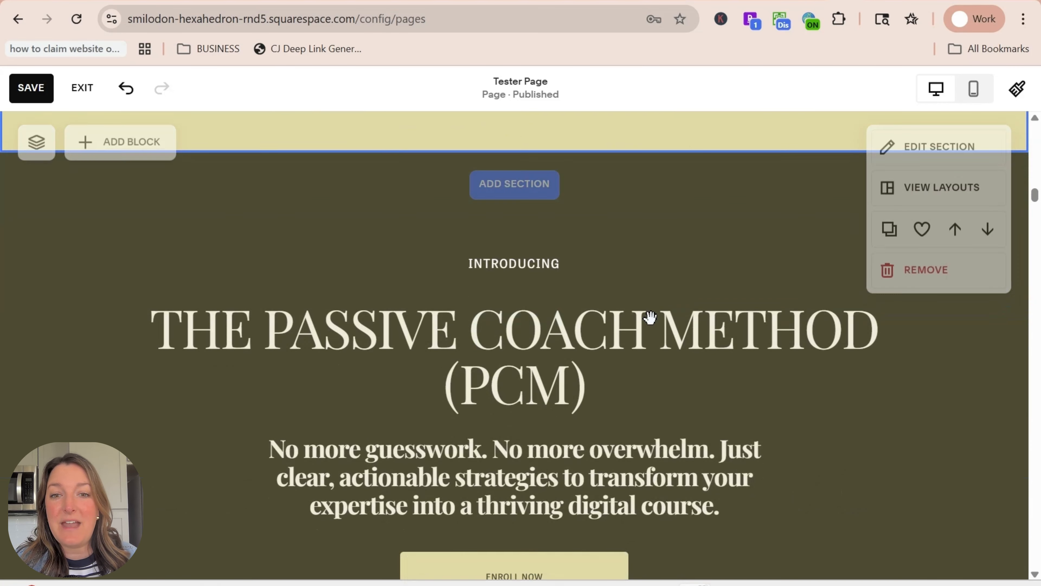
Save the edits made to the Tester Page.
scroll(653, 320, up, 15)
scroll(649, 314, up, 15)
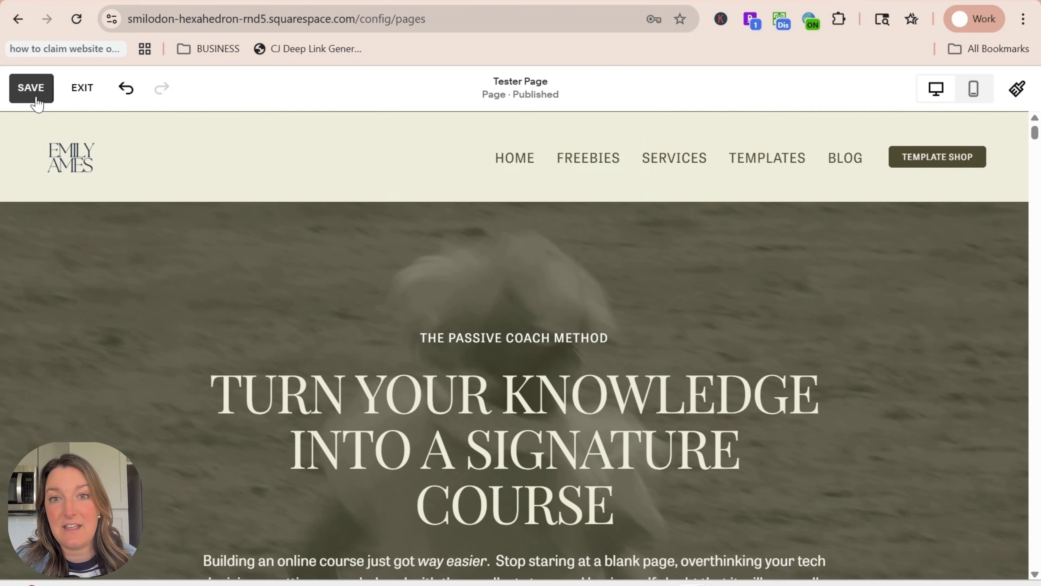
scroll(193, 205, down, 6)
scroll(194, 205, up, 8)
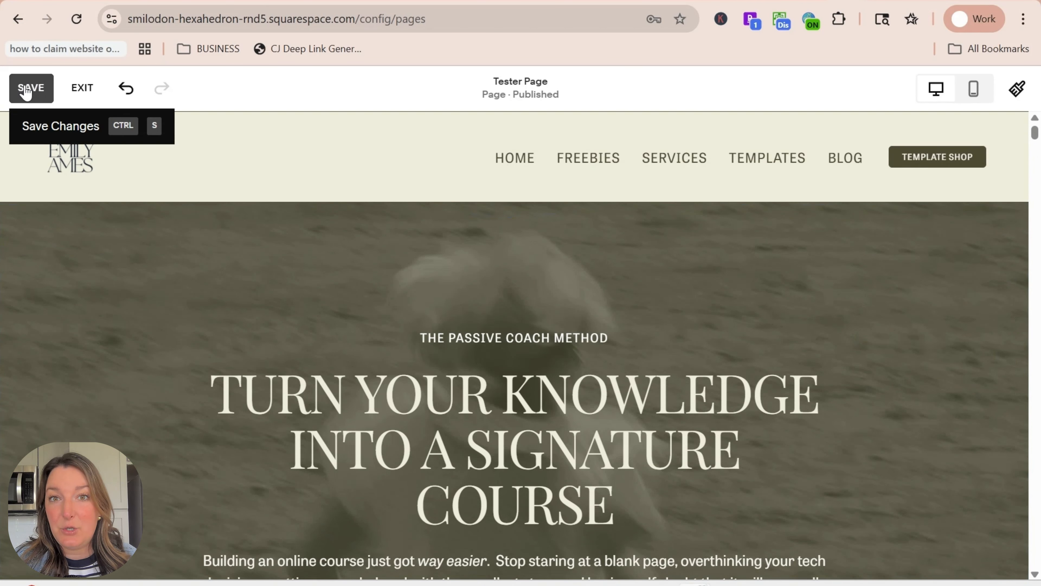
click(25, 91)
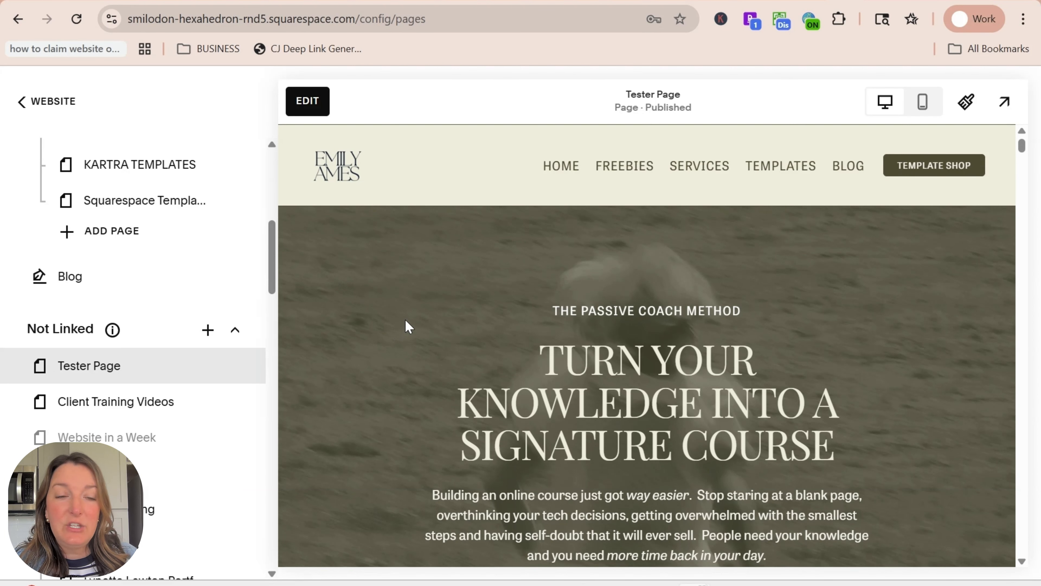
mouse_move(136, 372)
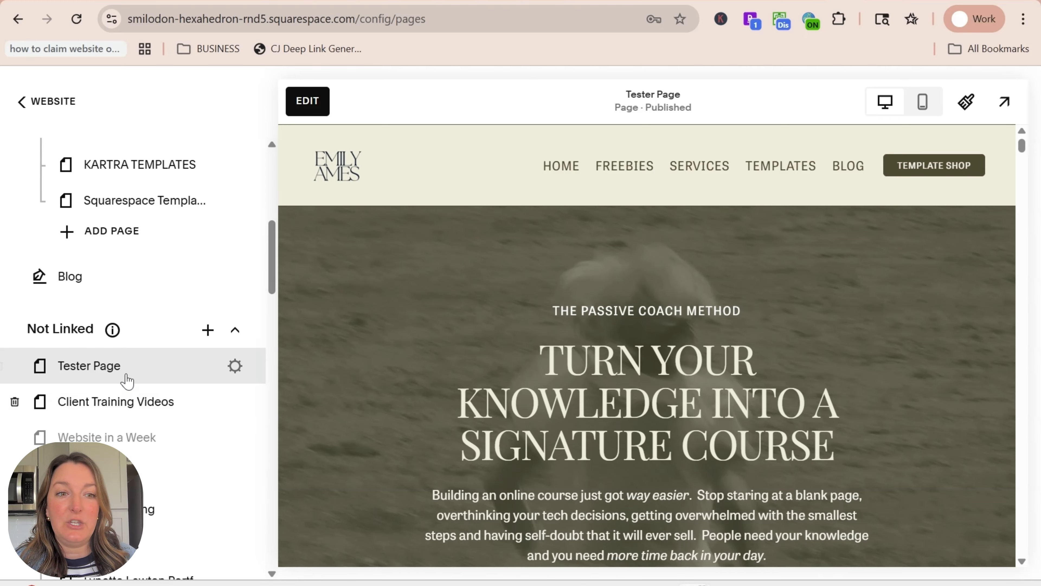
mouse_move(121, 365)
mouse_down()
mouse_move(125, 272)
mouse_move(123, 388)
mouse_move(128, 379)
mouse_up()
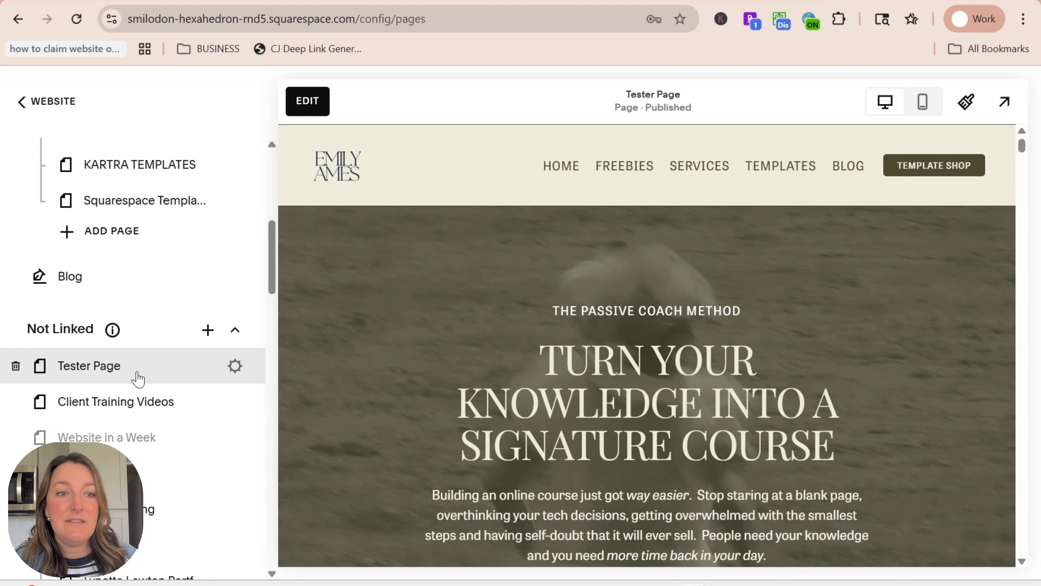
Start adding a page under Not Linked and look through the page categories and the Home layouts.
click(206, 330)
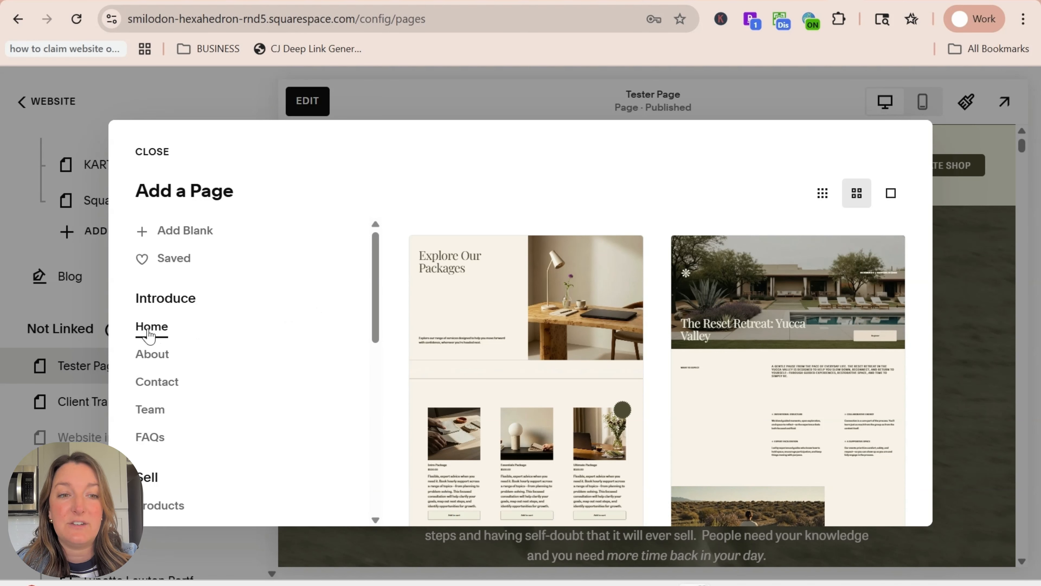
scroll(157, 325, down, 2)
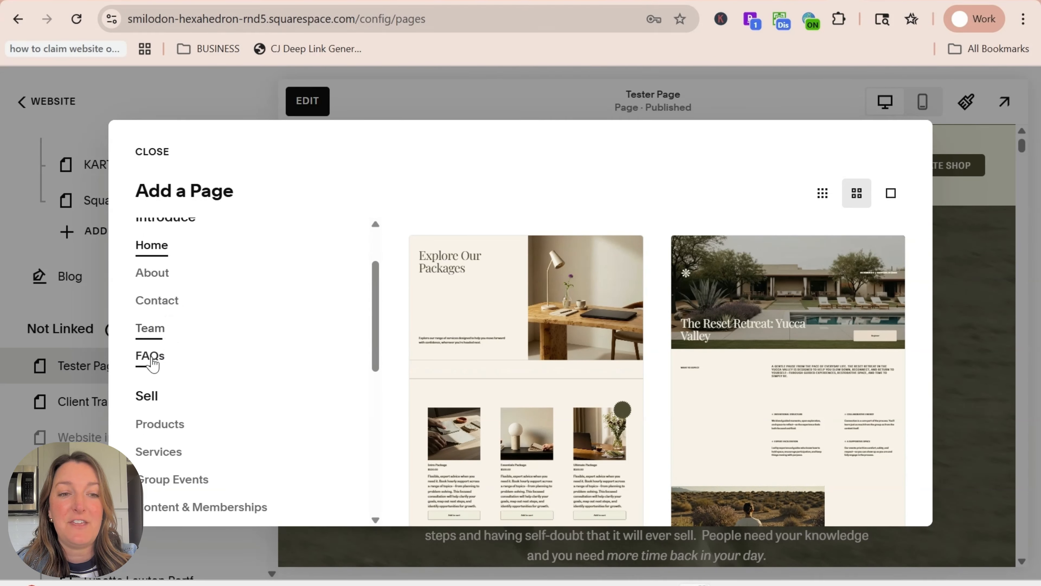
scroll(149, 358, down, 2)
scroll(162, 394, down, 6)
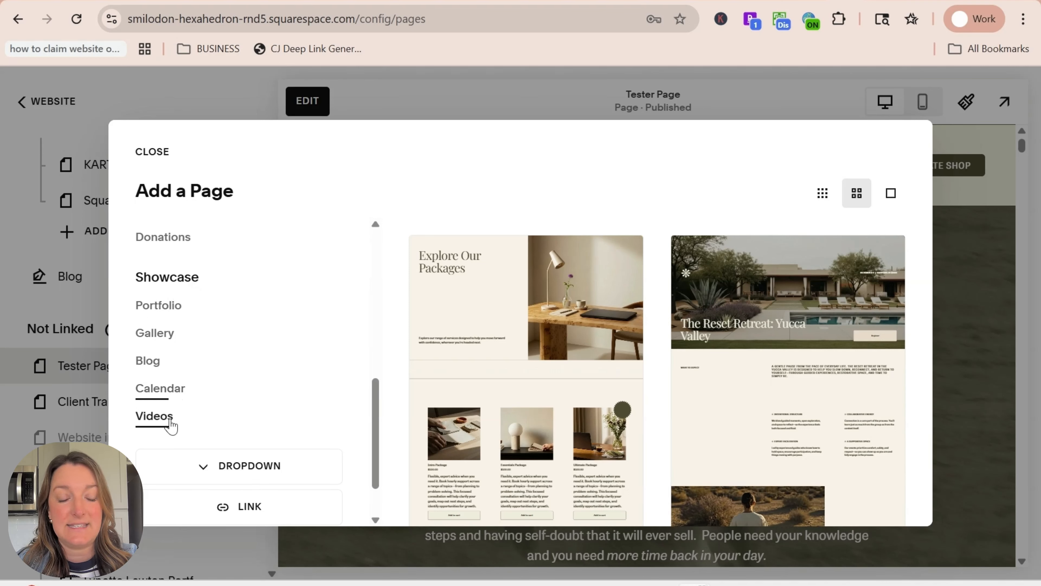
scroll(186, 393, down, 2)
scroll(187, 392, up, 10)
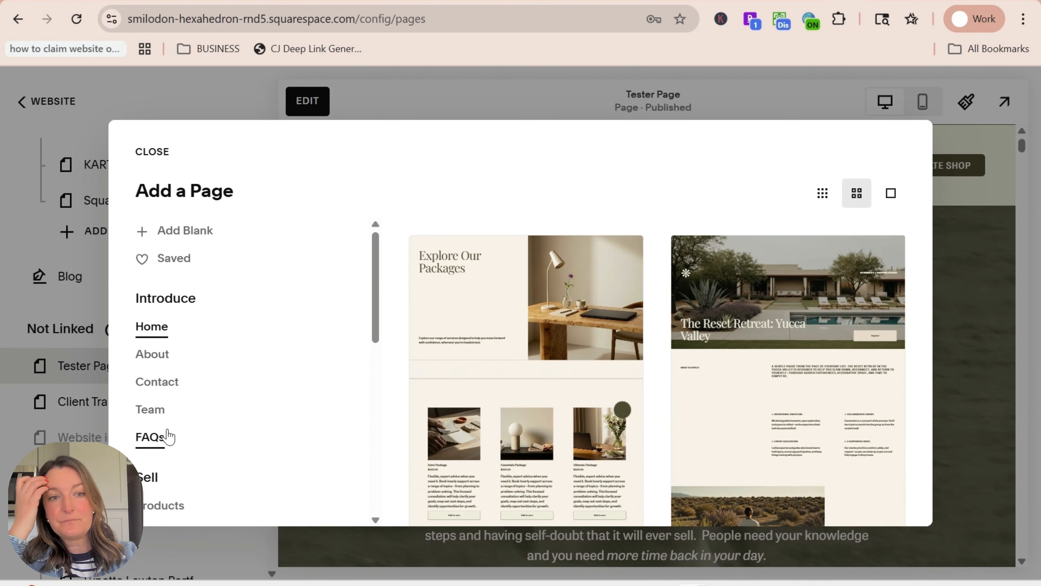
scroll(586, 328, down, 5)
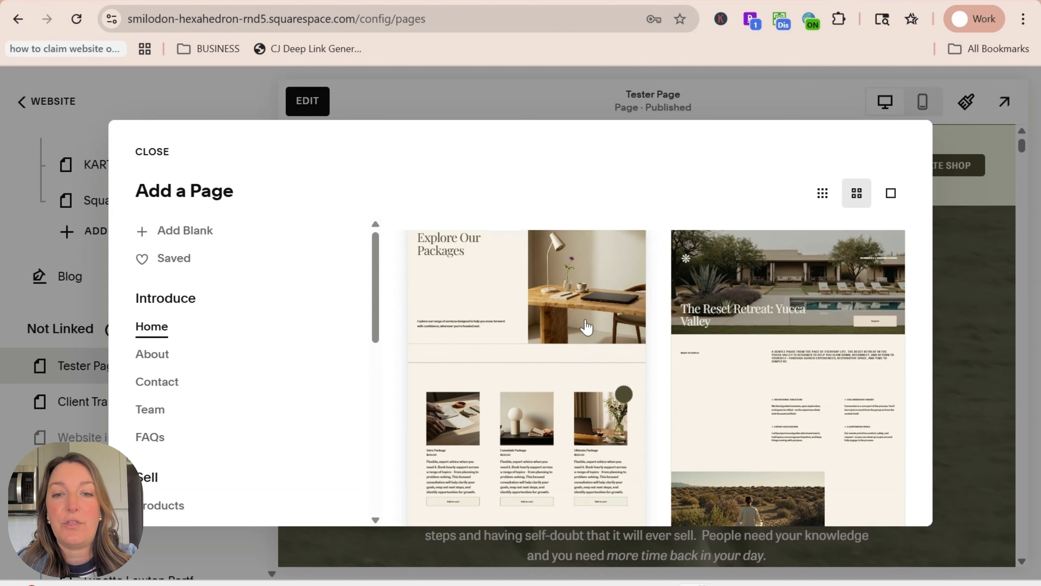
scroll(586, 327, down, 8)
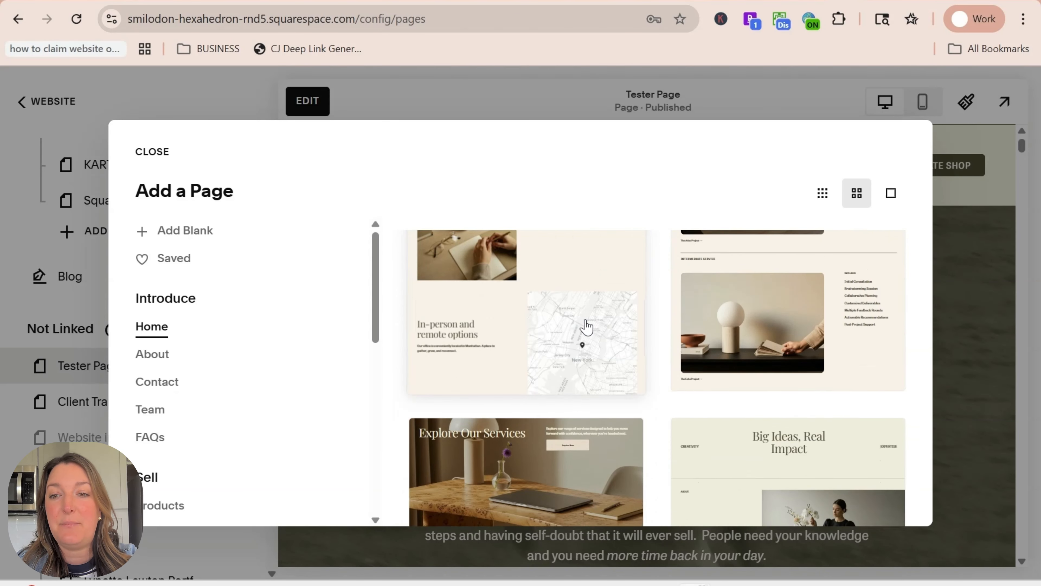
scroll(752, 369, up, 1)
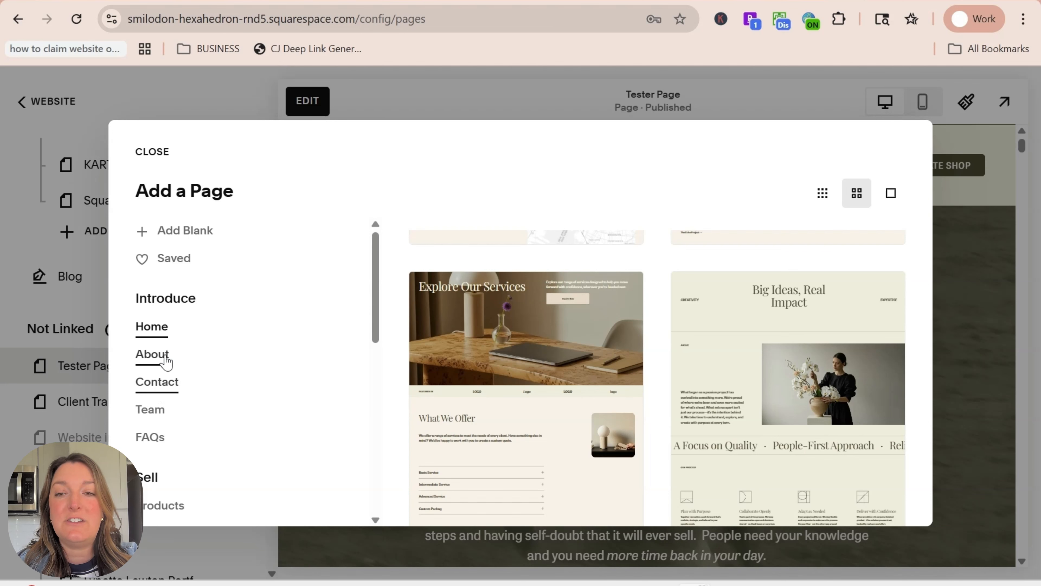
Add a page from the About layout headed "We believe in simple ideas, strong relationships, and lasting impact" and name it Service2.
click(151, 363)
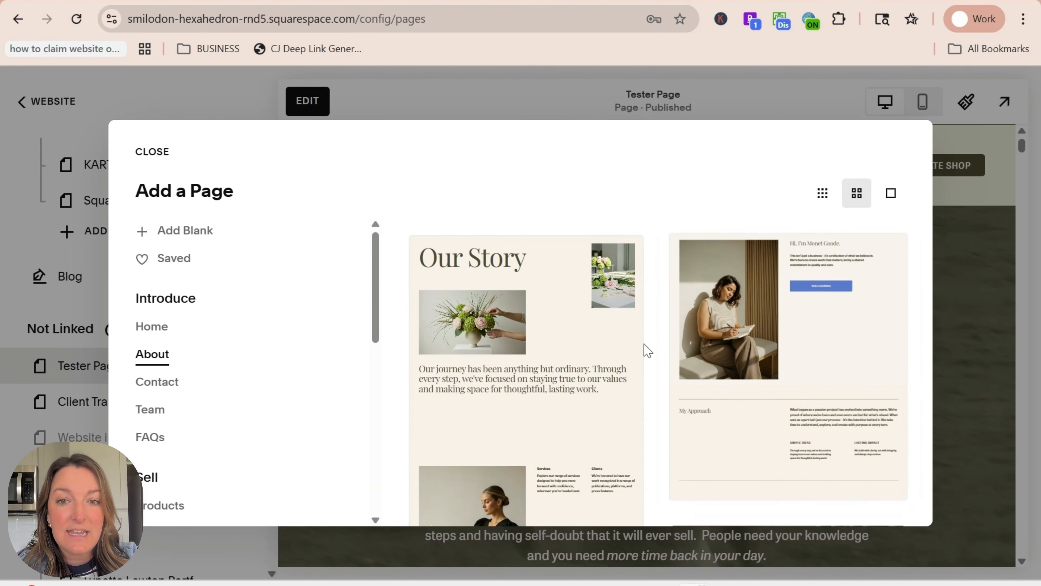
scroll(590, 367, down, 5)
scroll(589, 372, up, 2)
scroll(589, 372, down, 4)
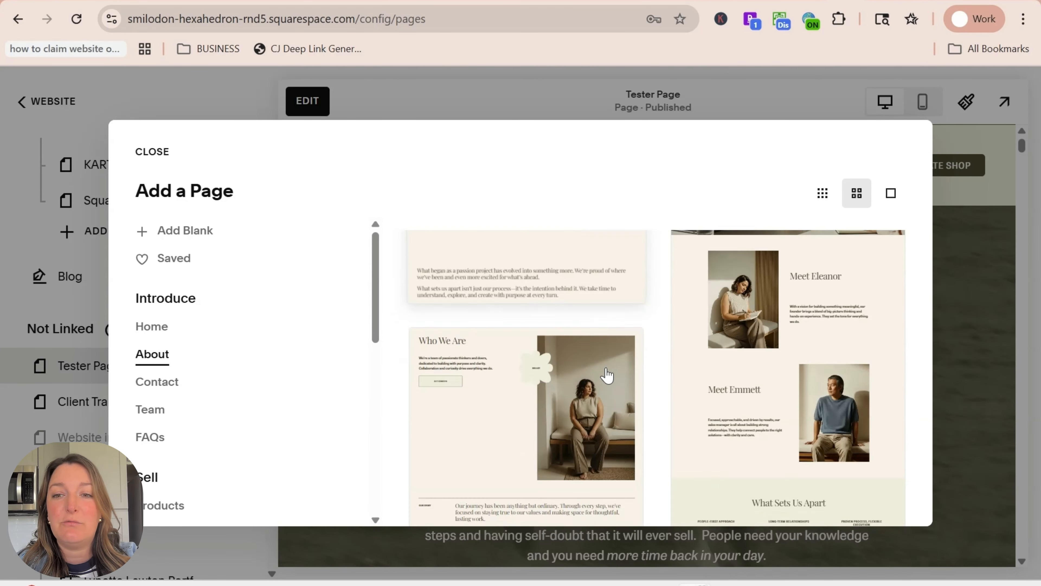
scroll(623, 388, down, 3)
scroll(592, 389, up, 3)
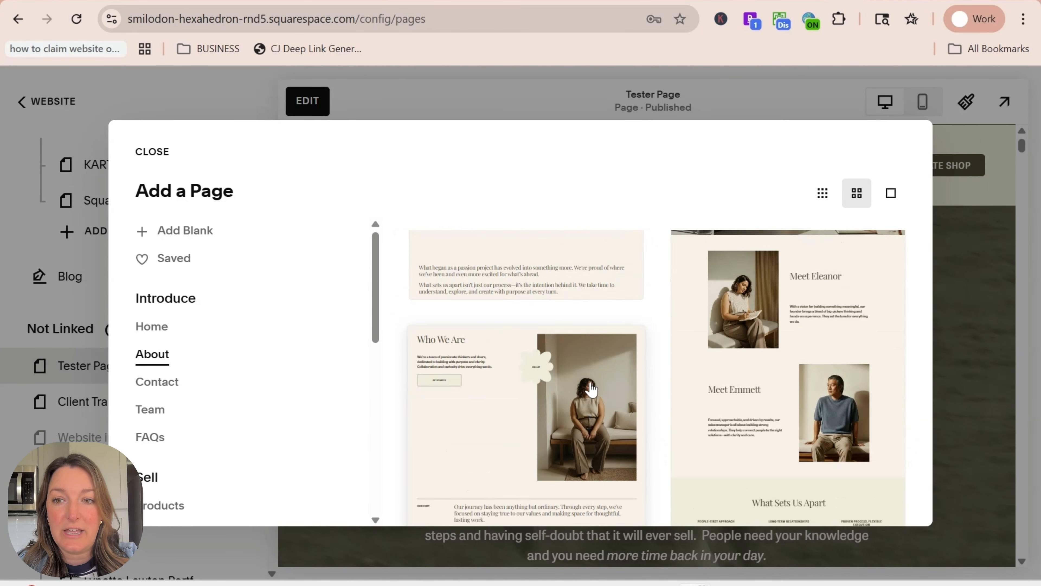
scroll(805, 347, up, 2)
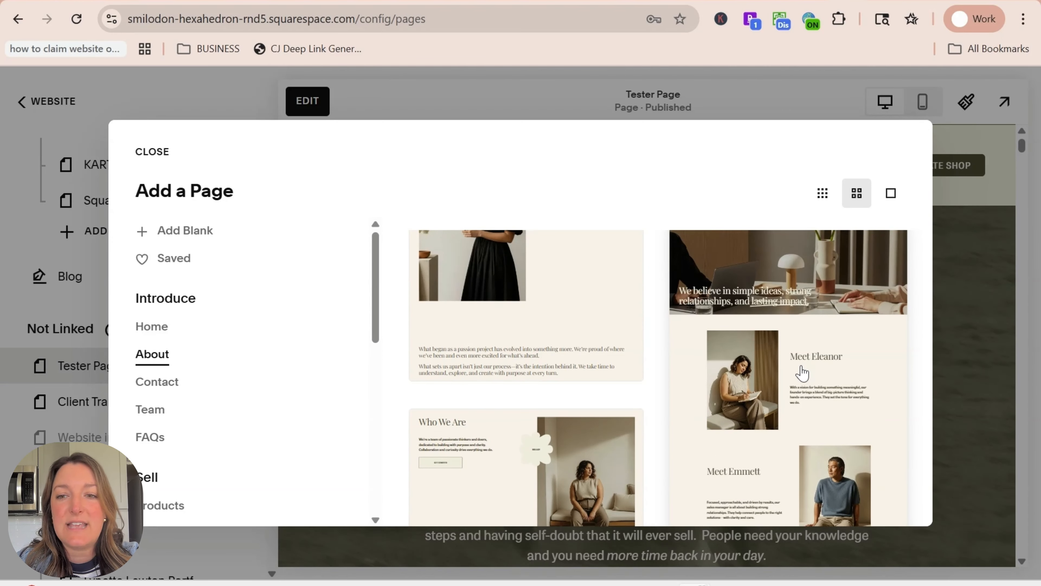
scroll(802, 373, down, 5)
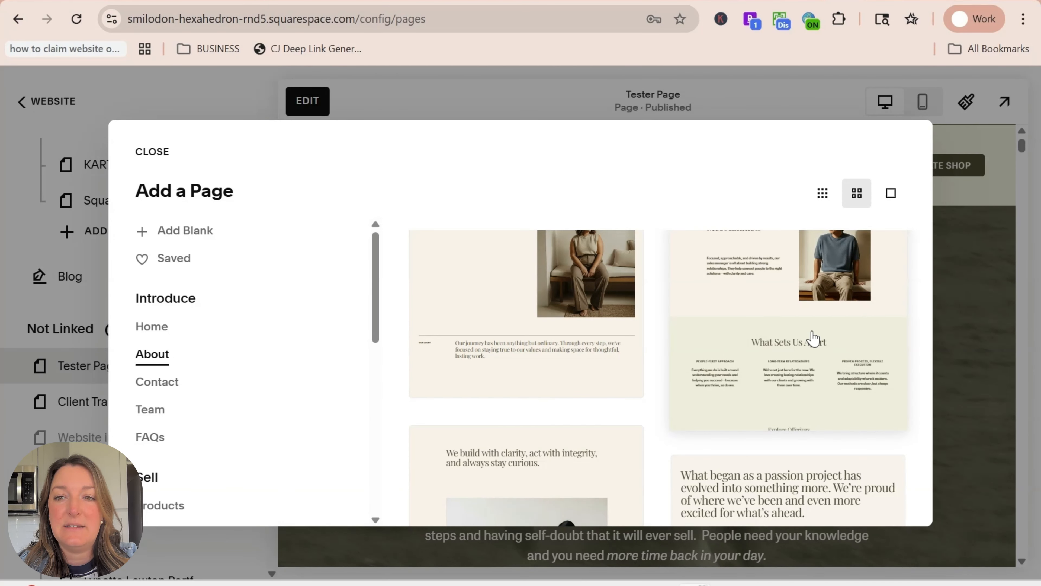
key(Escape)
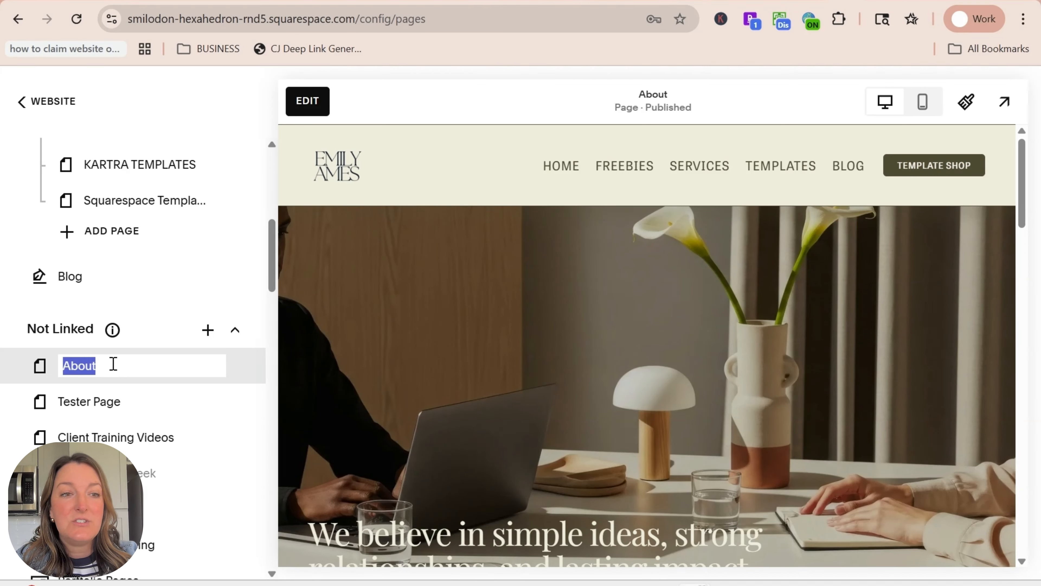
text(Service2)
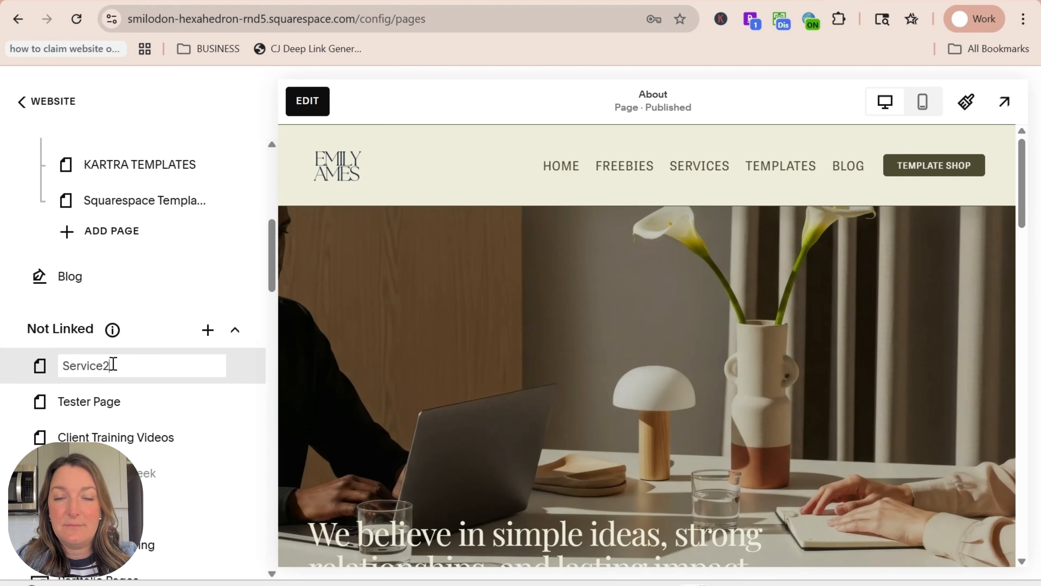
key(Return)
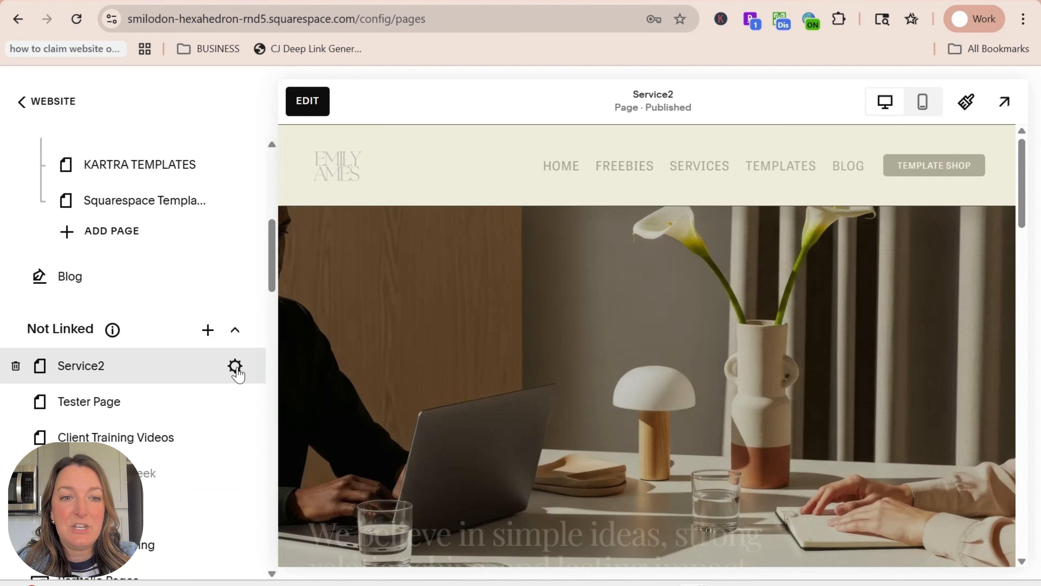
Open the Service2 page's settings and set its navigation title to Healing.
click(236, 368)
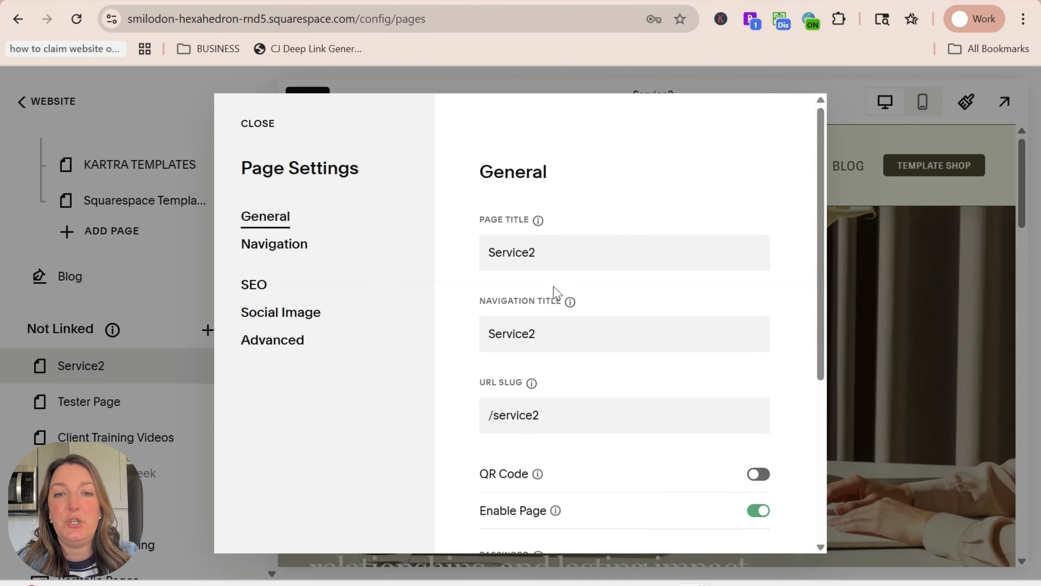
click(551, 333)
drag(550, 333, 485, 333)
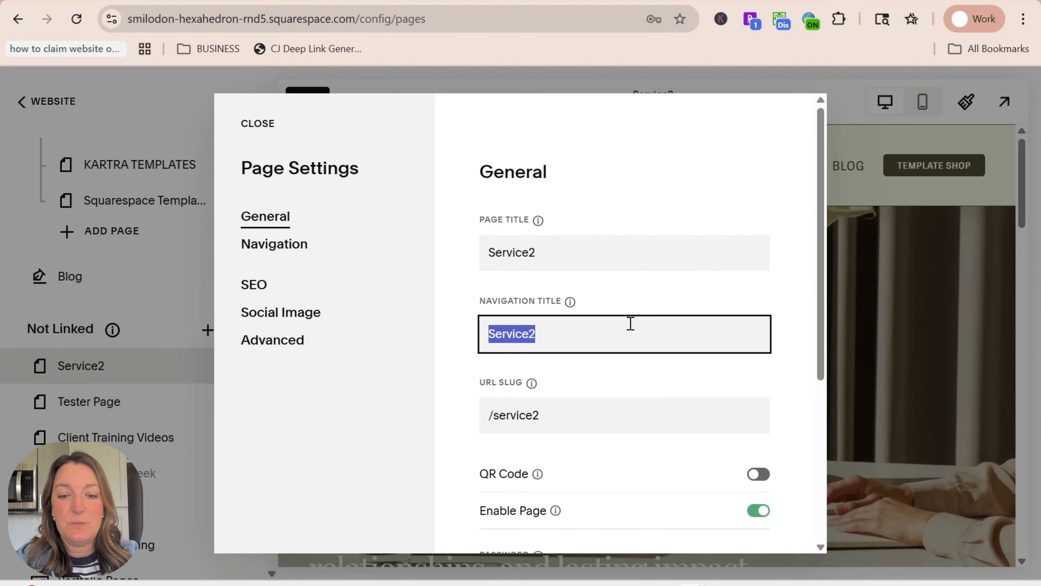
text(Healing)
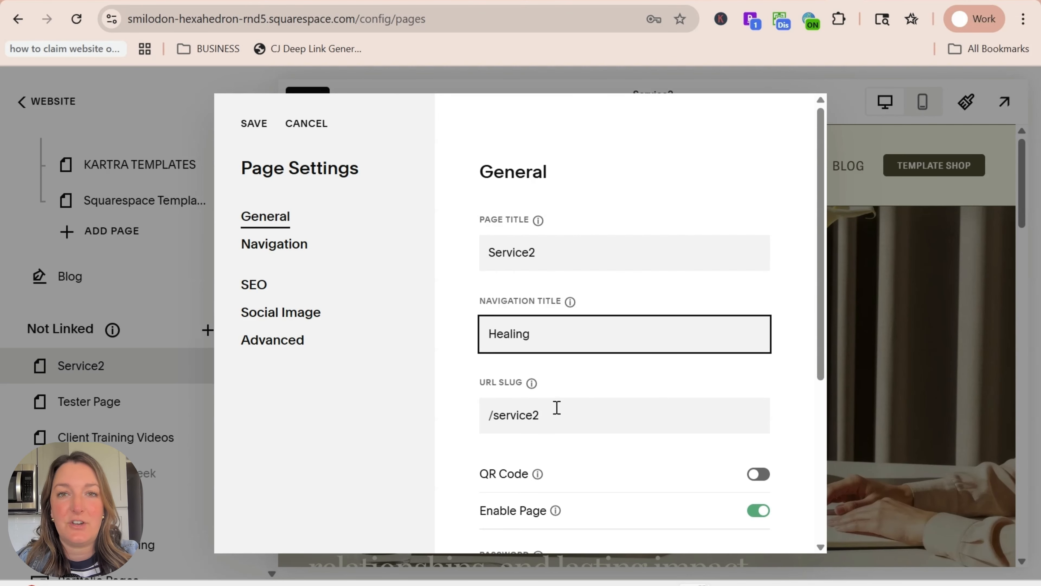
Set the Service2 page's URL slug to /healing.
click(533, 409)
drag(539, 410, 487, 412)
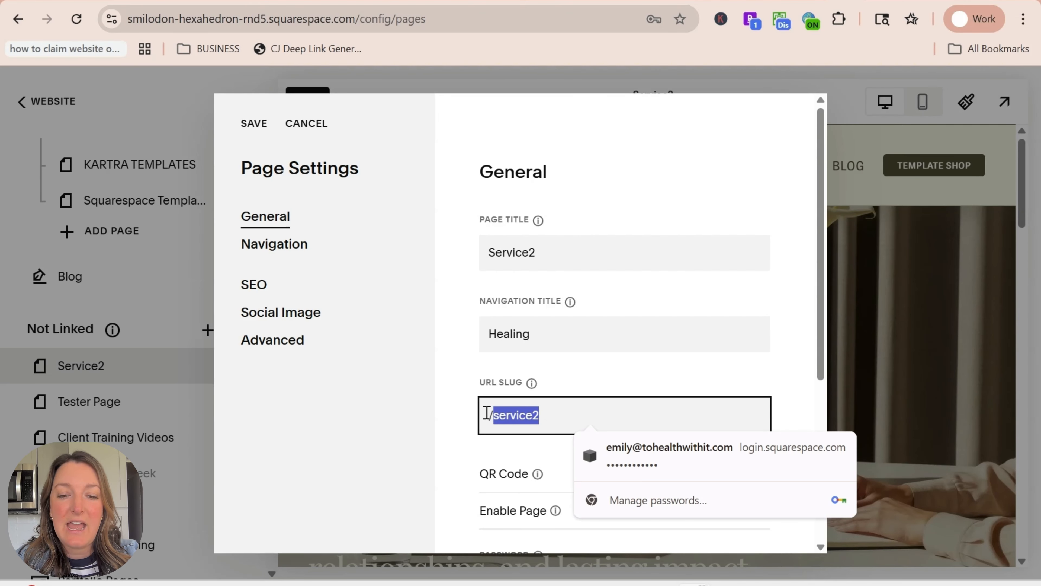
text(healing)
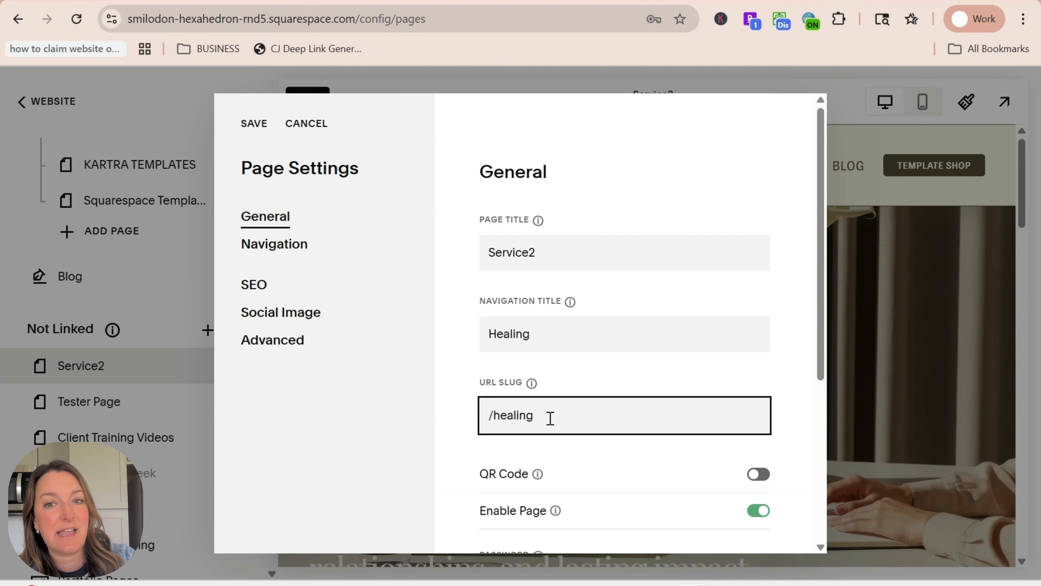
scroll(550, 418, down, 4)
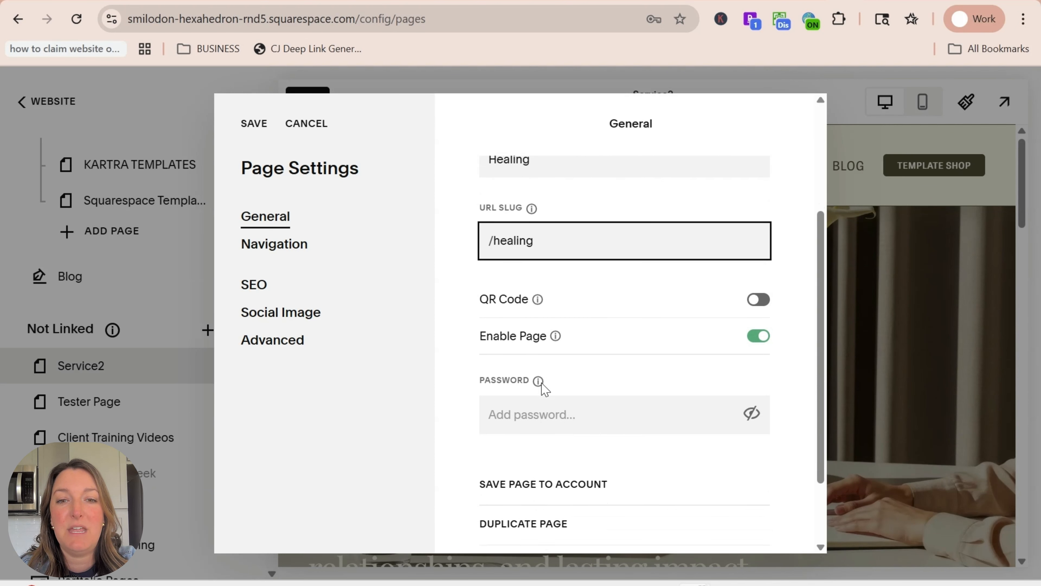
scroll(542, 386, up, 4)
click(648, 196)
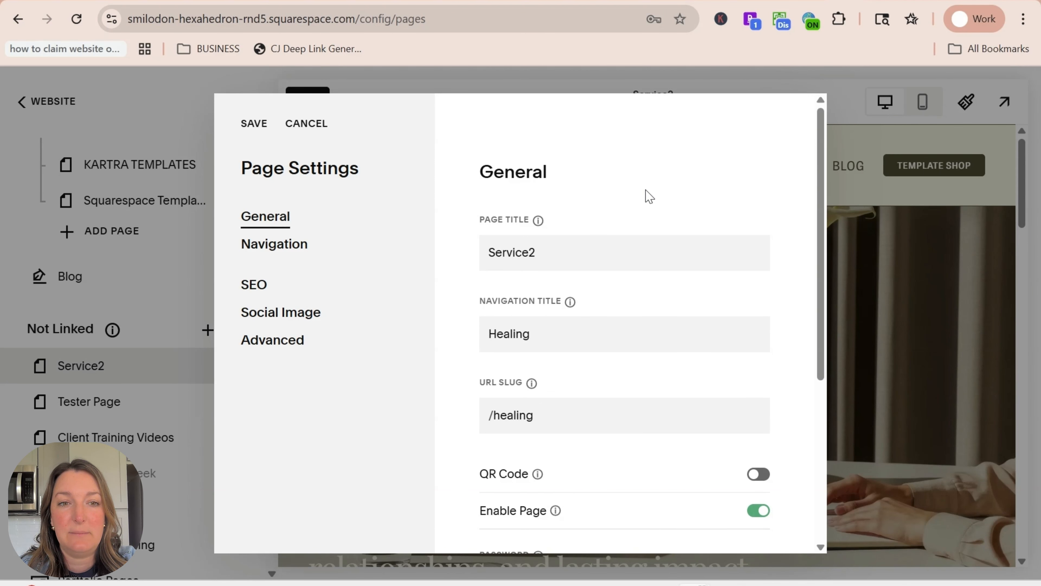
Review the Service2 page's header and footer visibility options and its SEO title, description and search visibility settings.
click(268, 257)
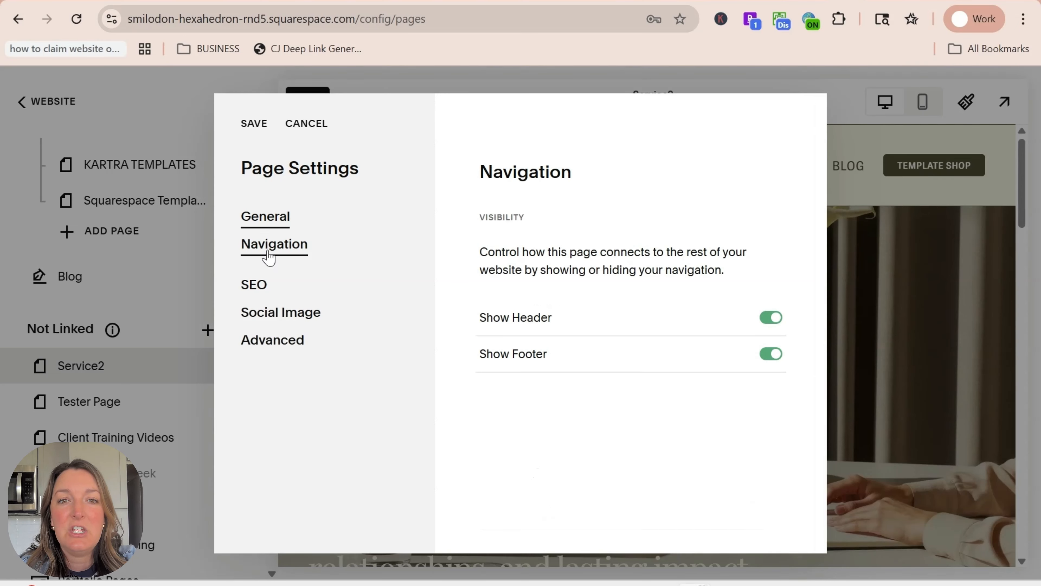
click(270, 290)
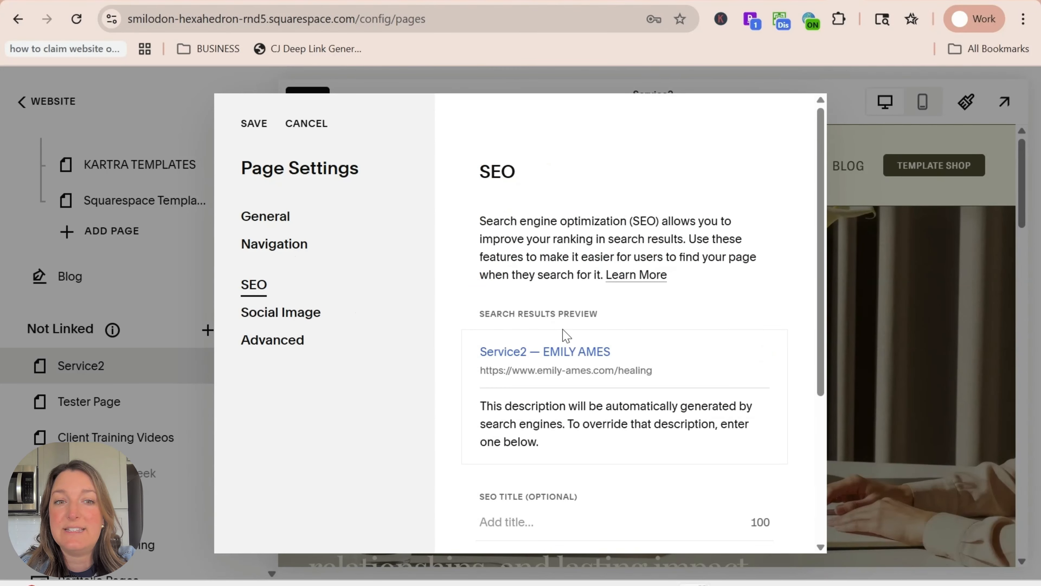
scroll(547, 339, down, 1)
scroll(547, 338, down, 4)
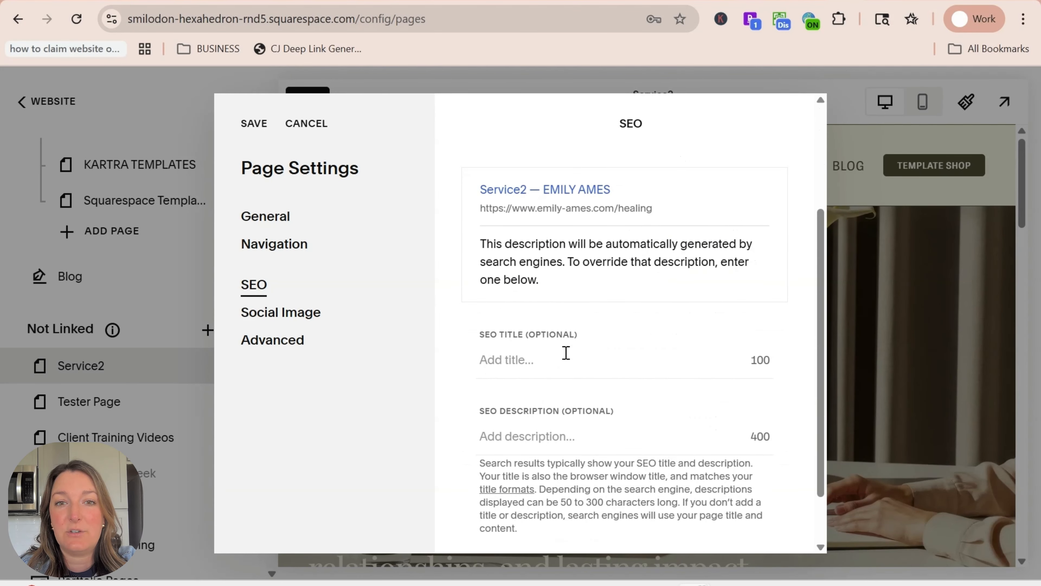
scroll(565, 353, up, 2)
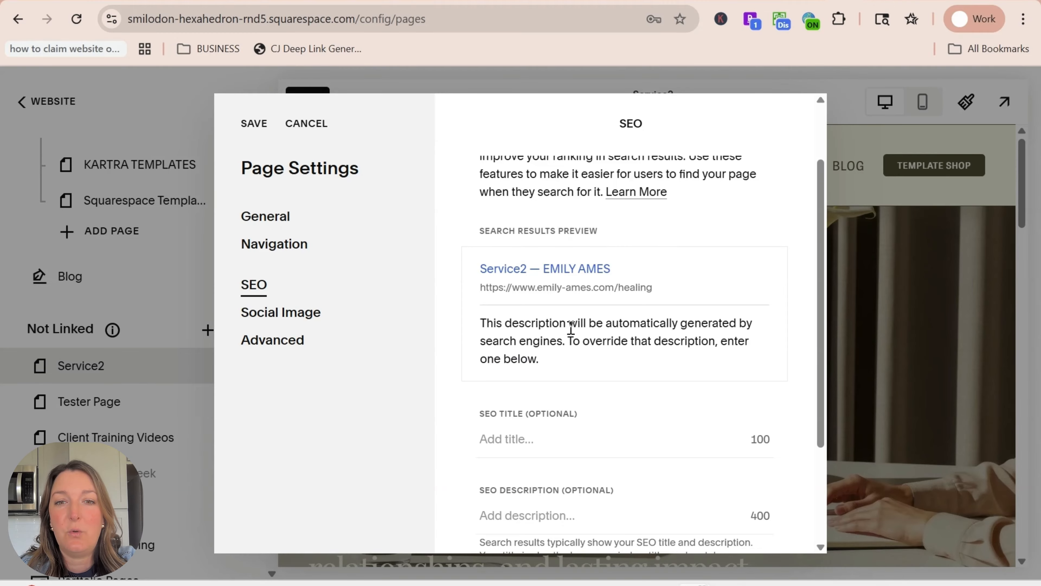
scroll(572, 335, down, 4)
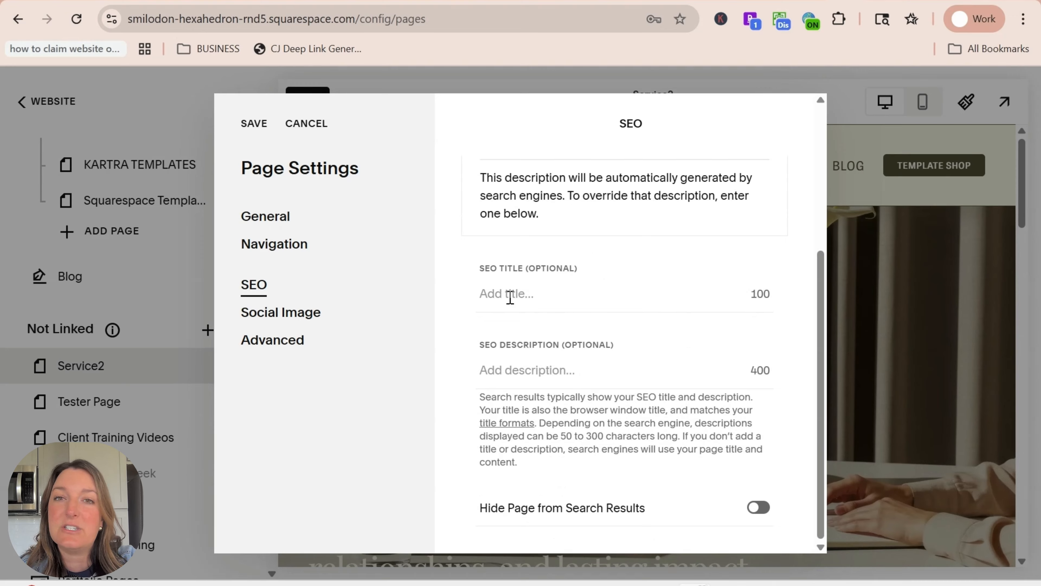